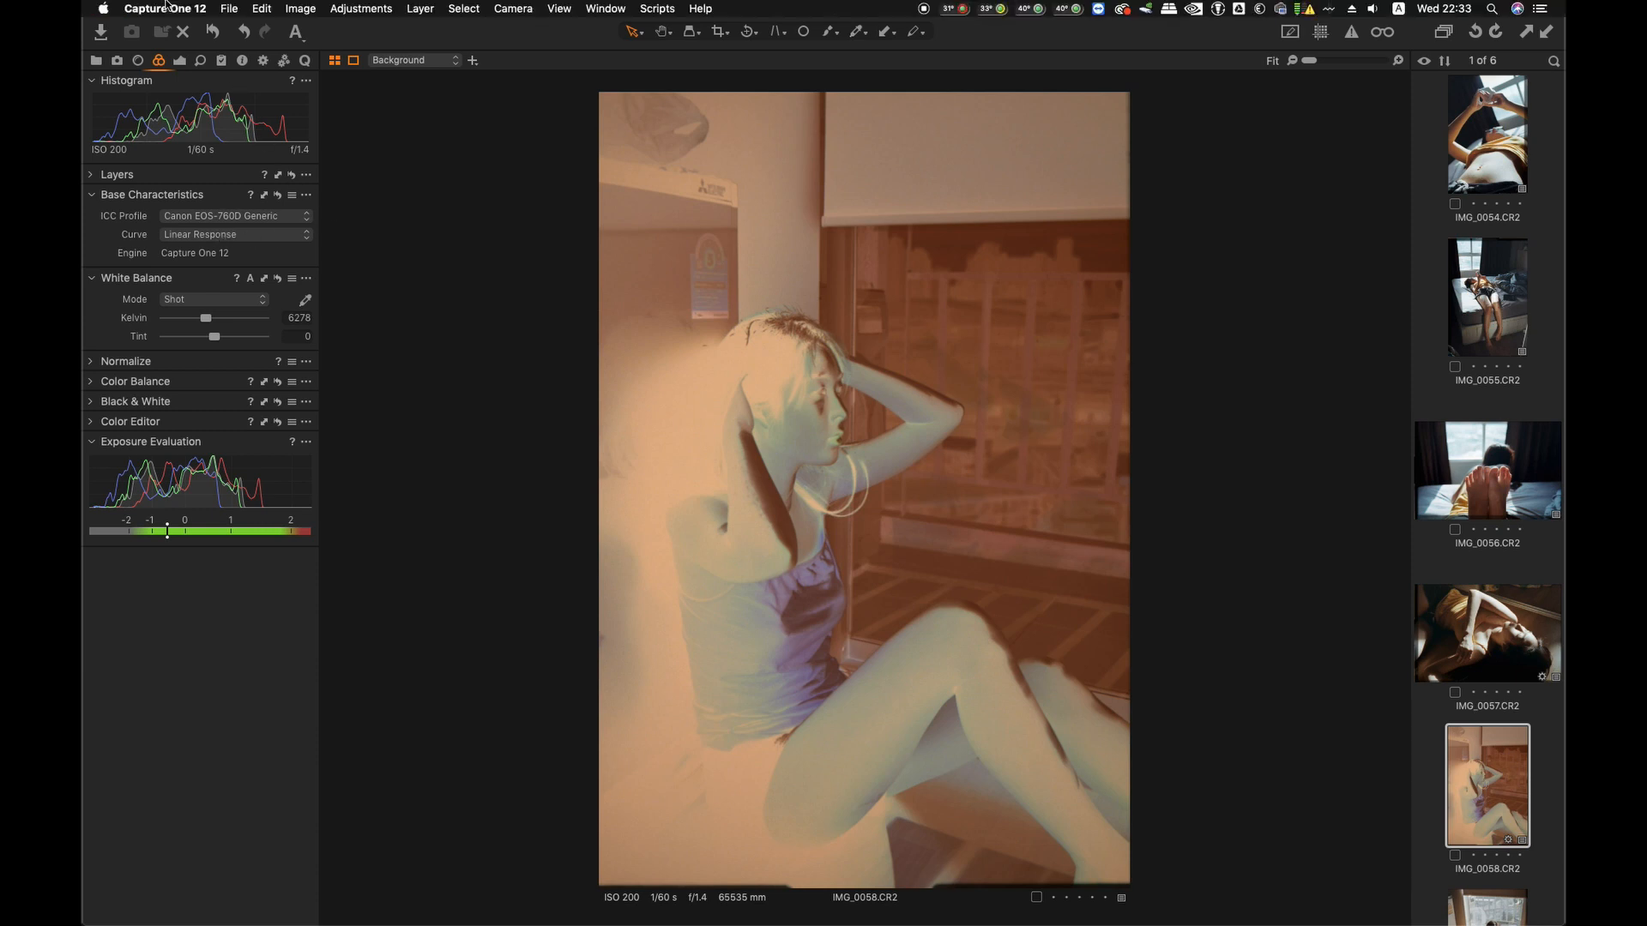
Review the Levels channel mode and auto levels clipping thresholds in the Exposure preferences.
click(166, 3)
click(163, 49)
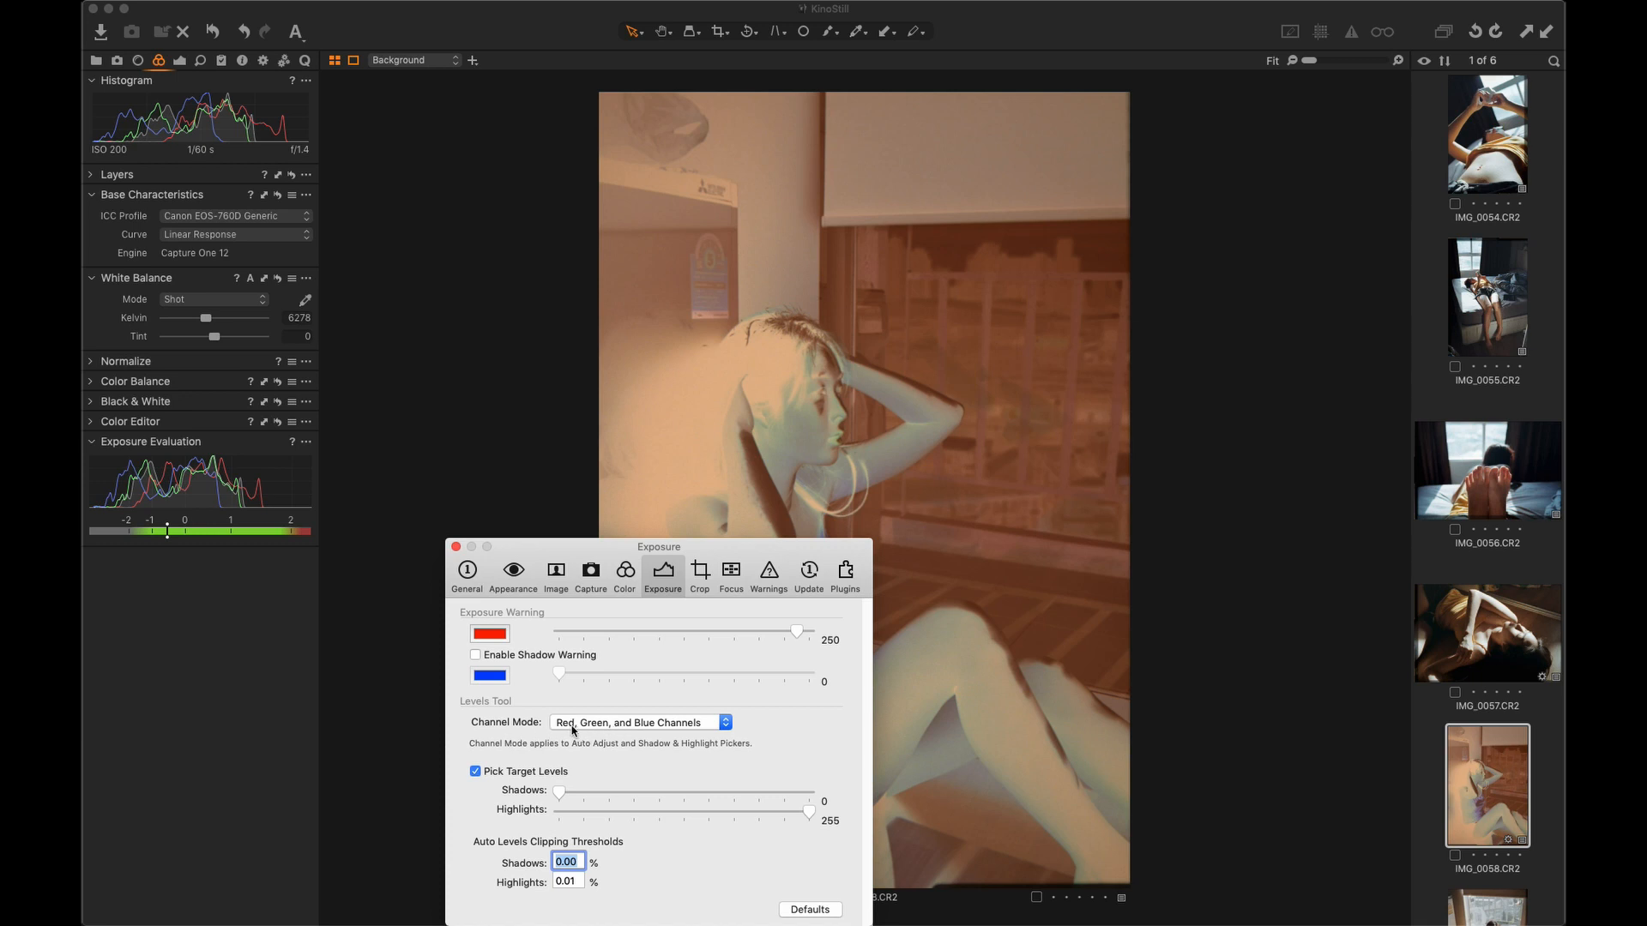
click(589, 863)
click(456, 547)
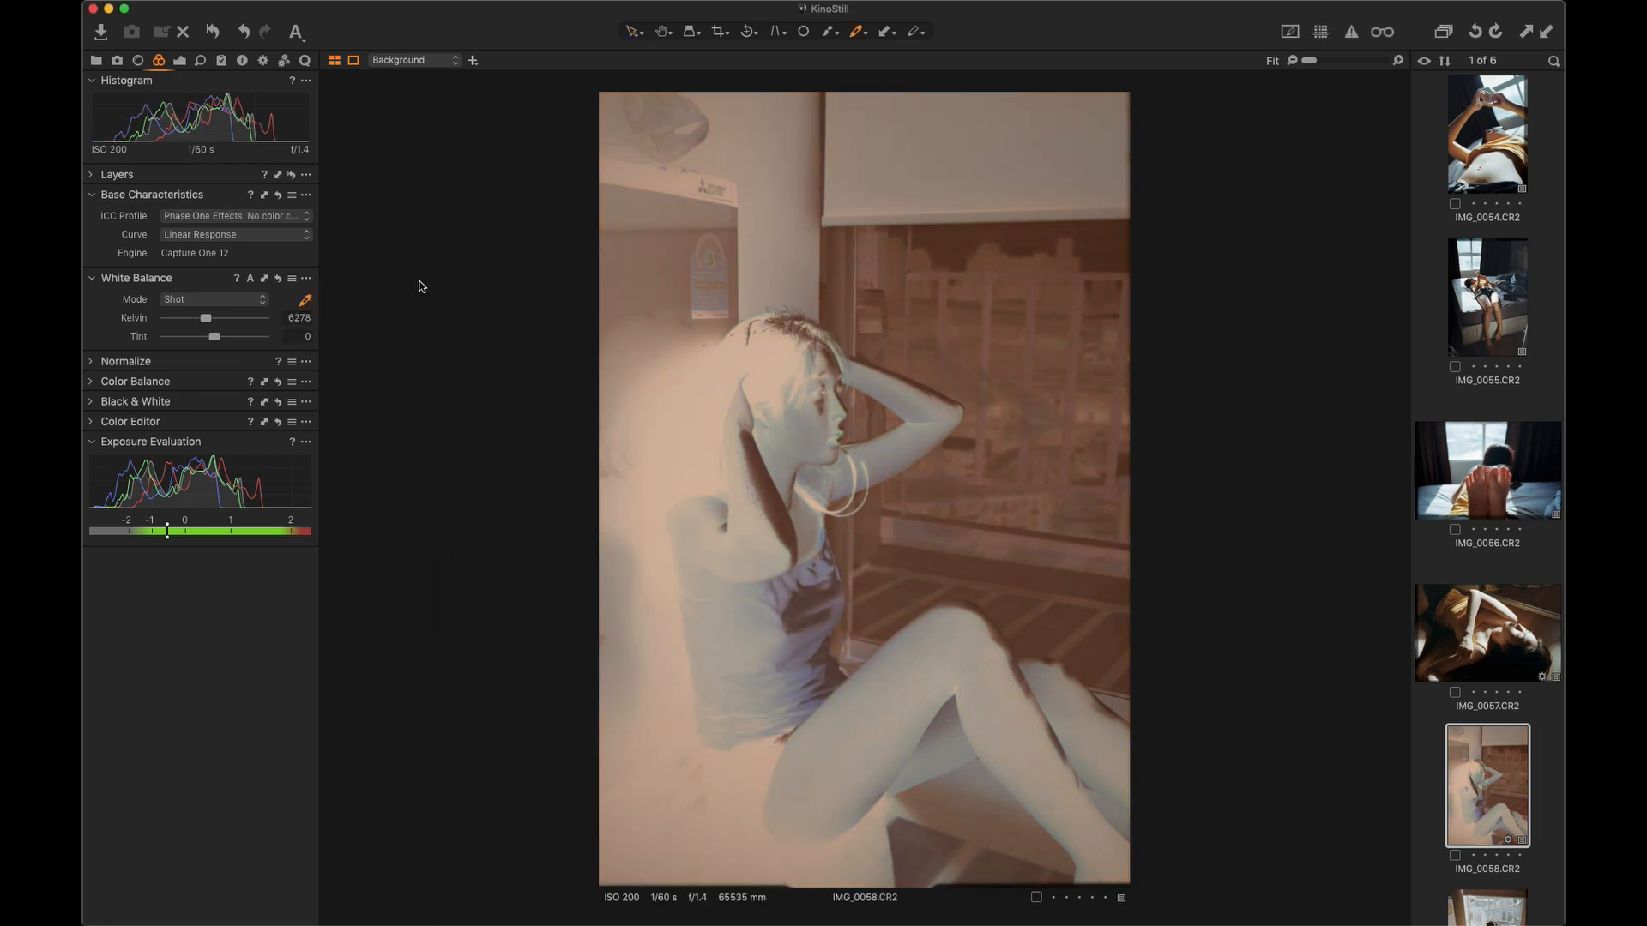
Neutralise the negative's orange cast by sampling the pale wall and floor areas beside the subject with the white balance picker.
click(709, 468)
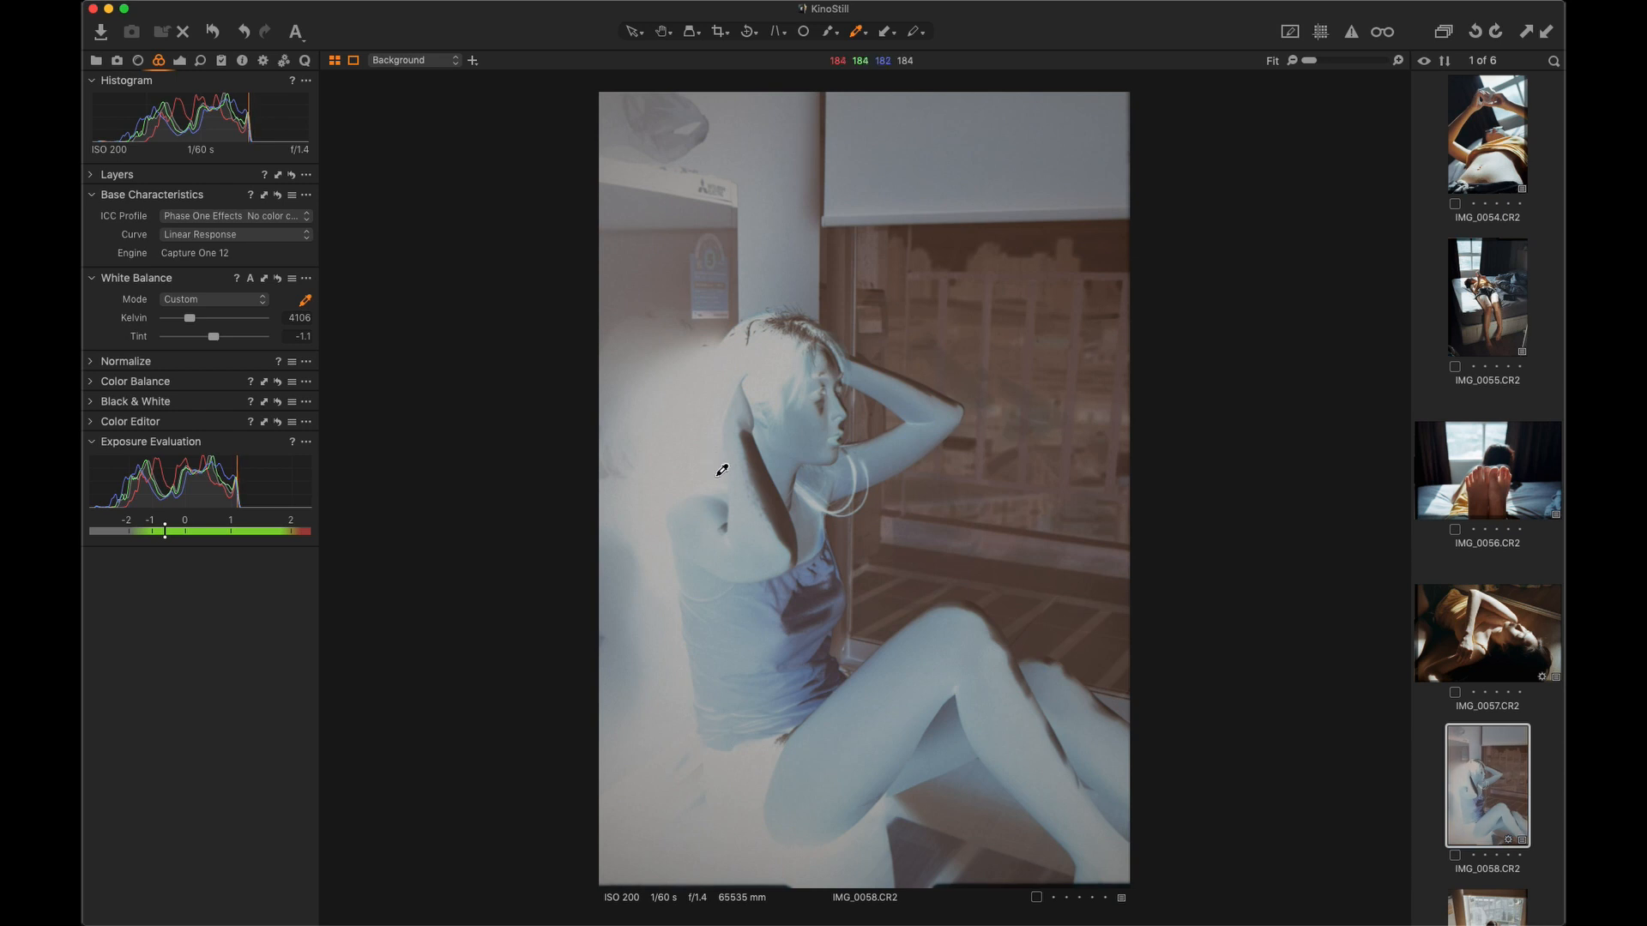
click(744, 762)
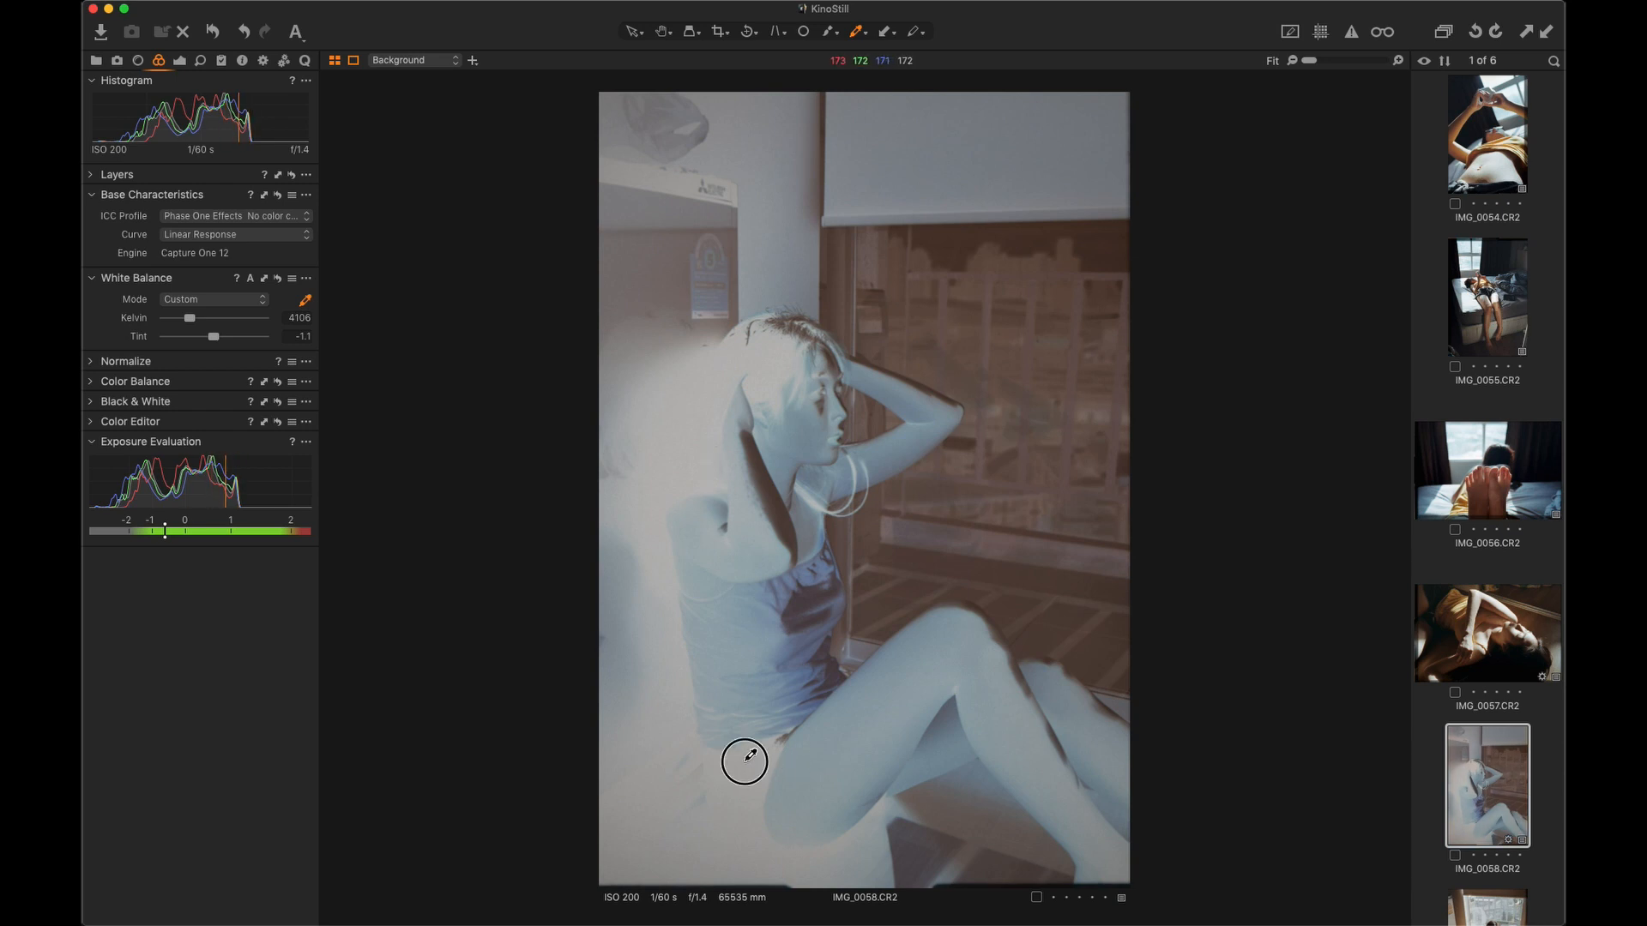
click(708, 790)
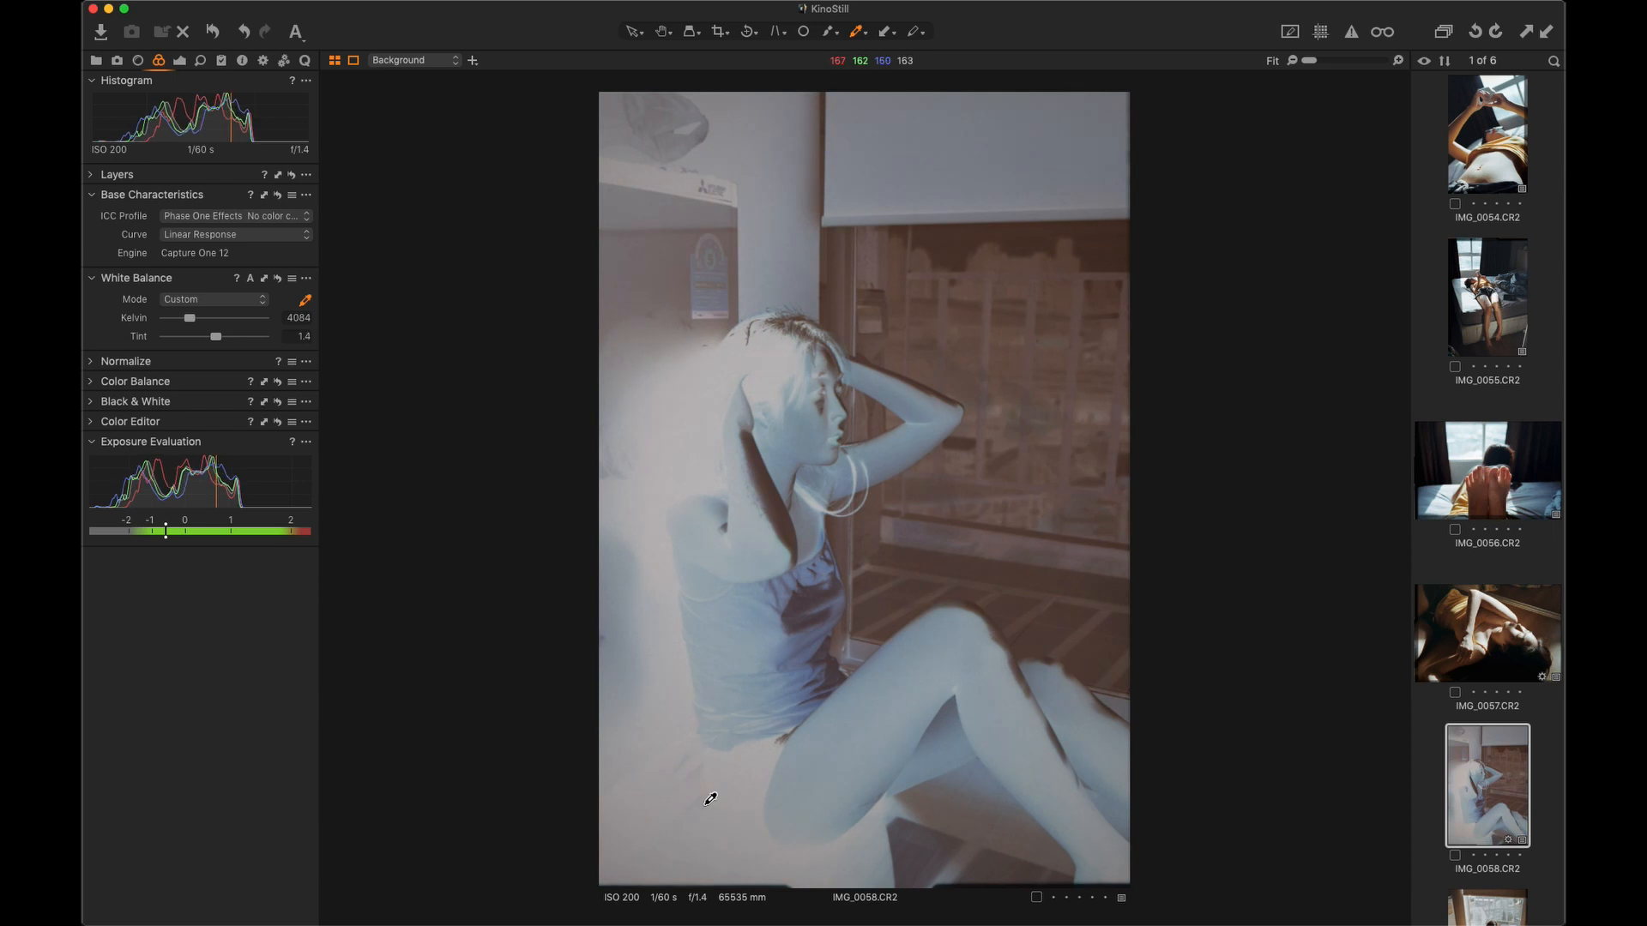
click(721, 772)
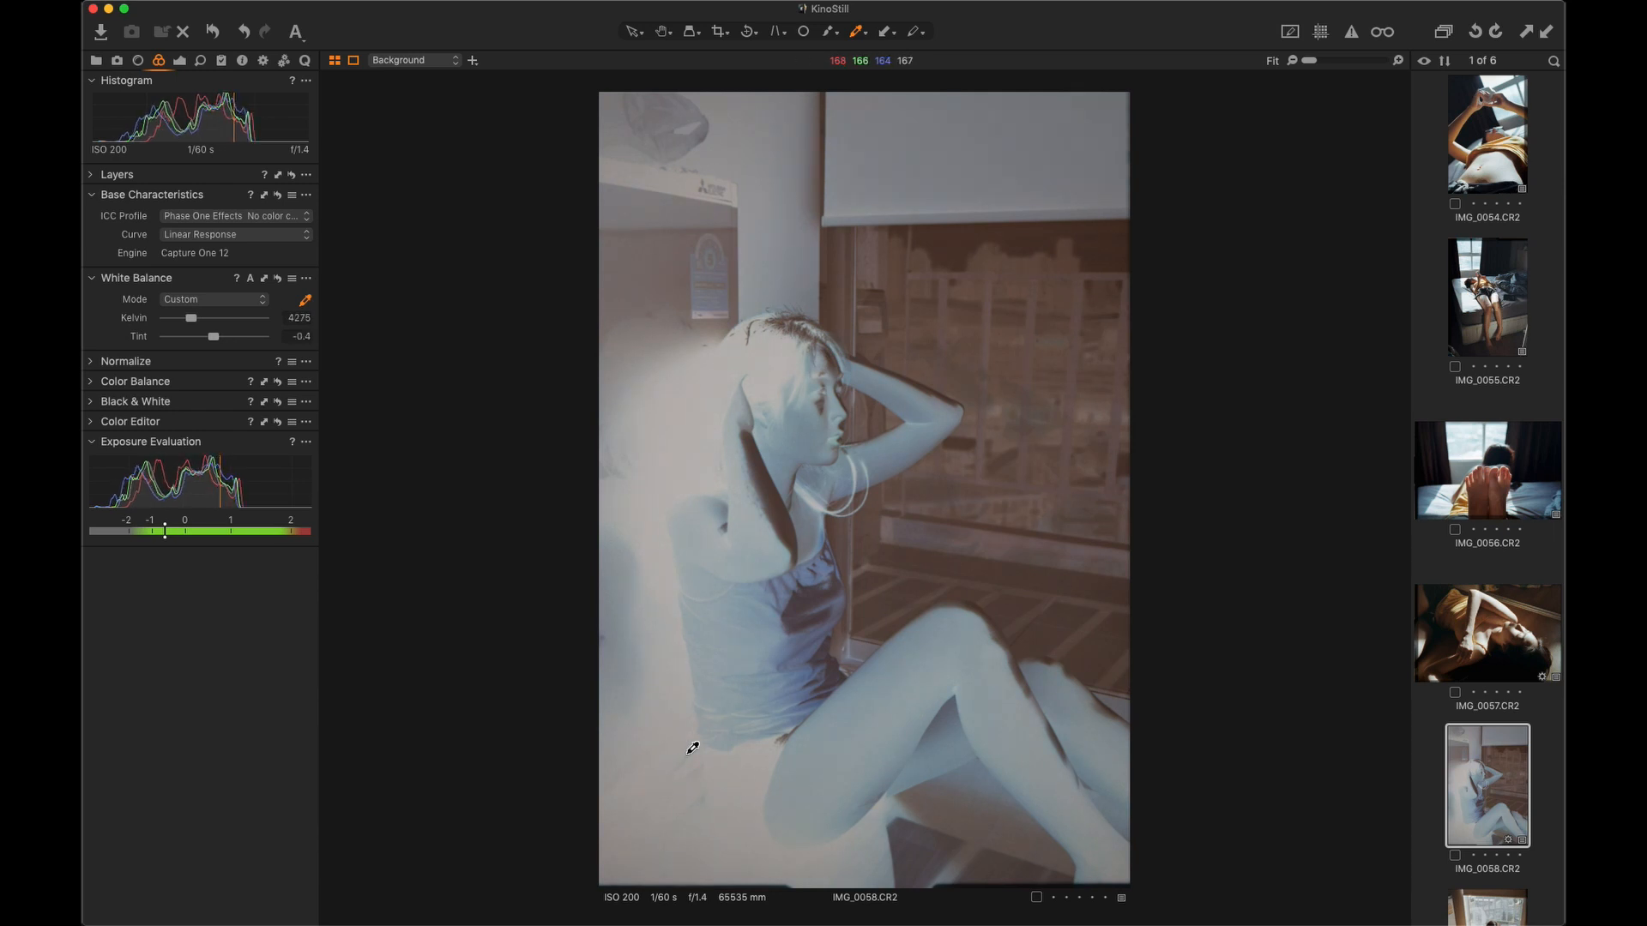
click(695, 749)
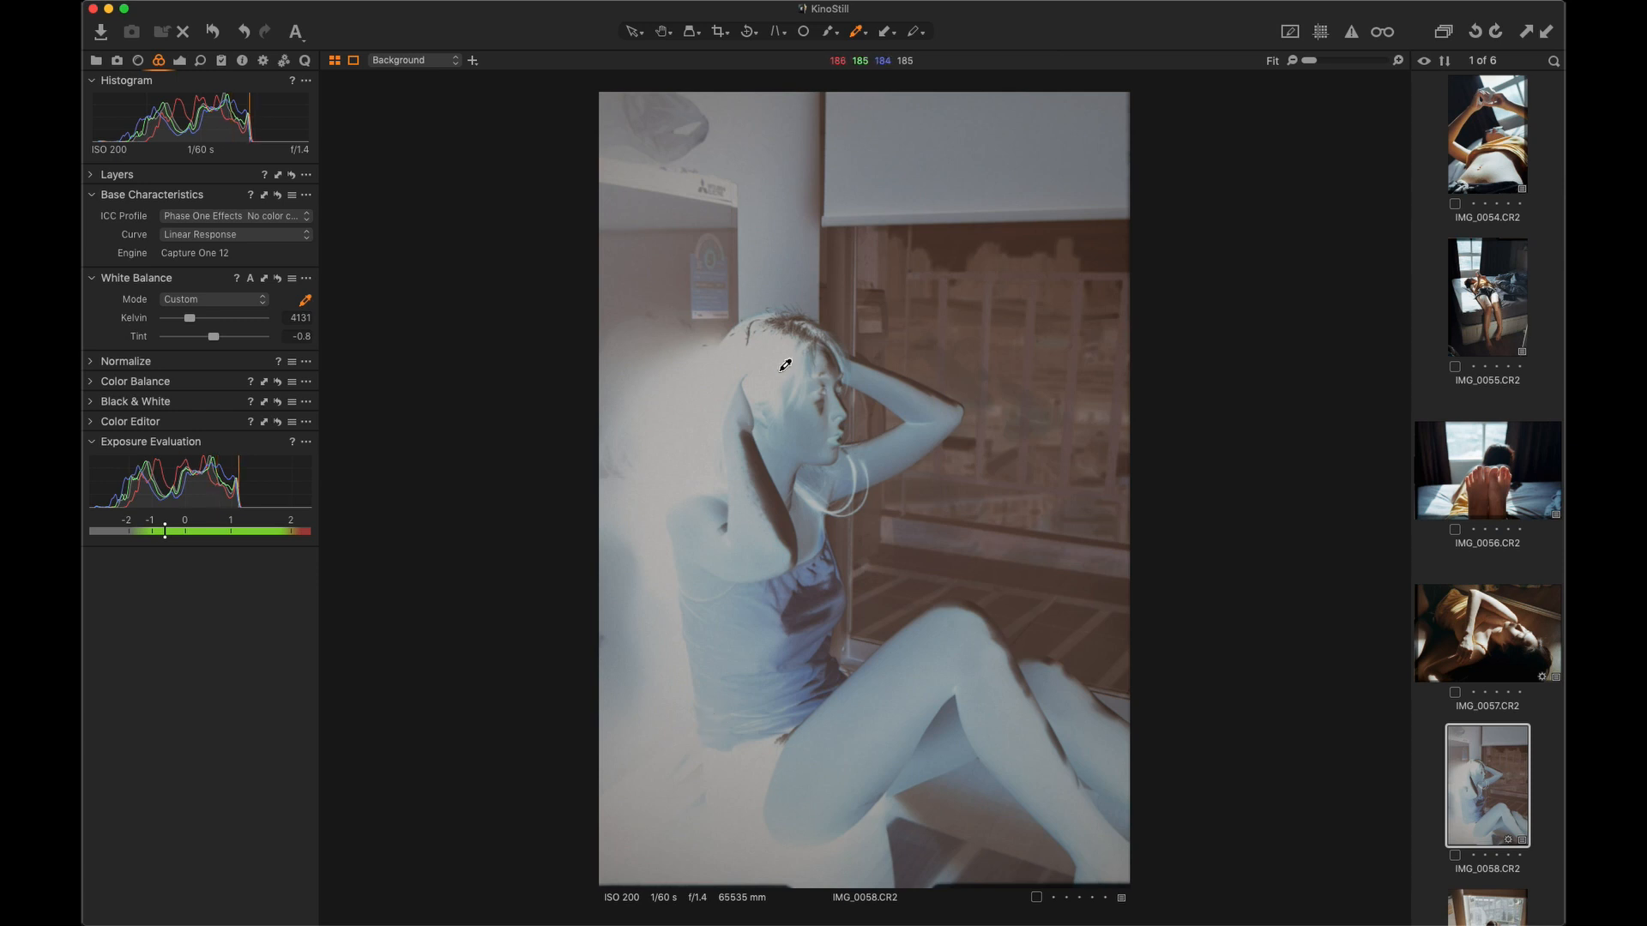
Set the ICC profile to the Effects option No color correction.
click(199, 216)
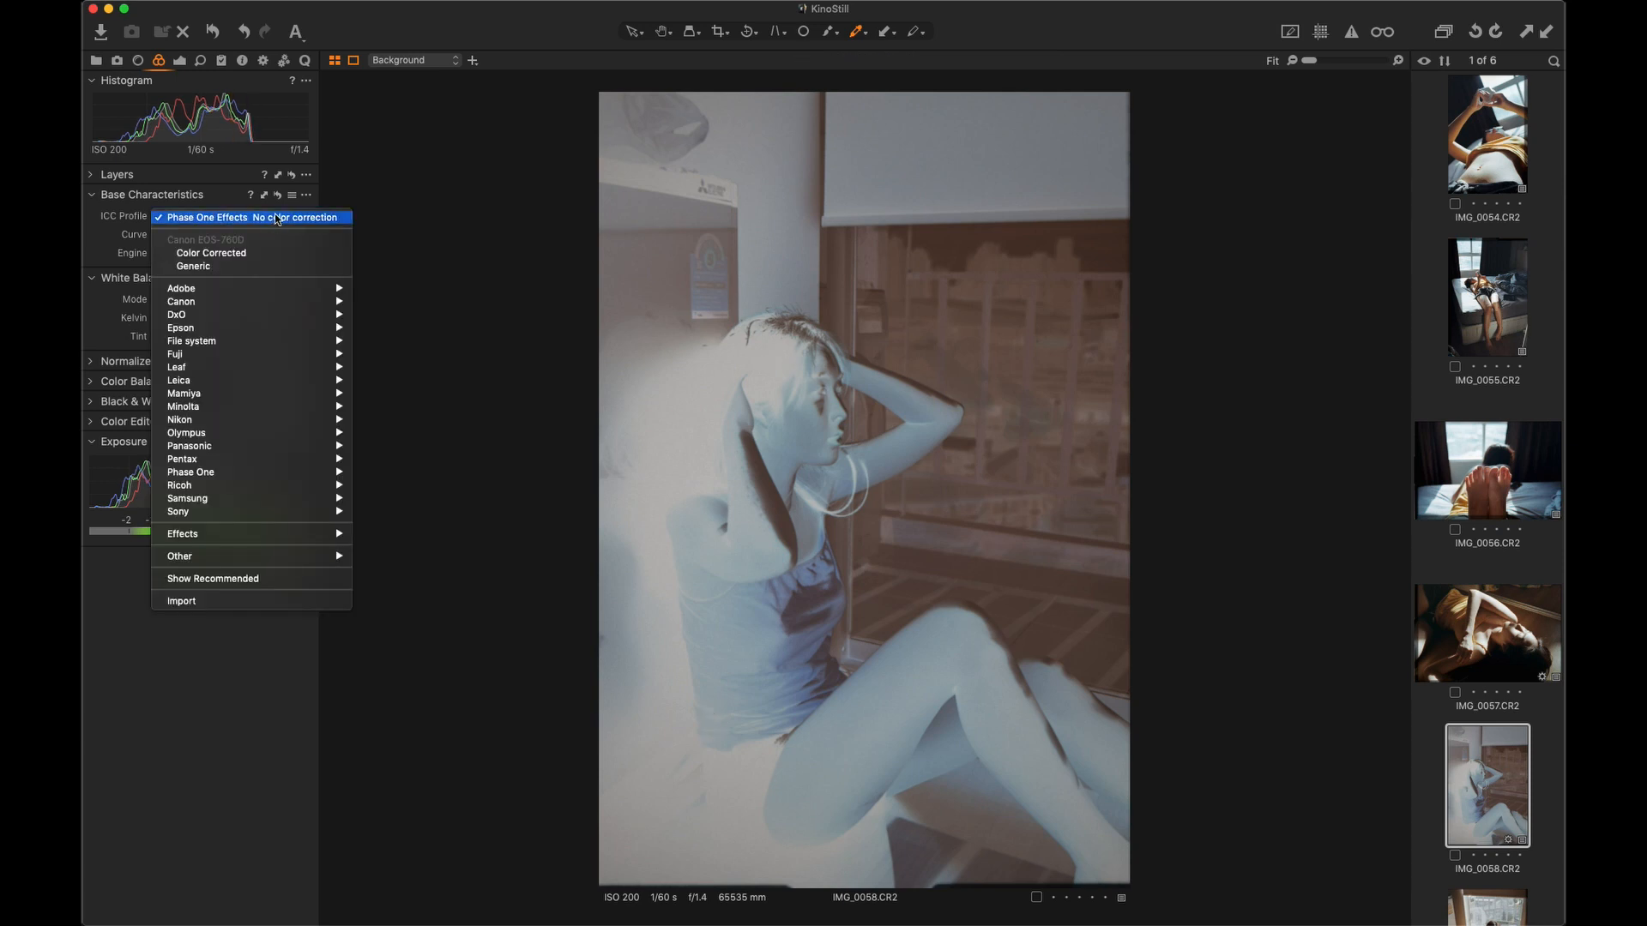
mouse_move(242, 555)
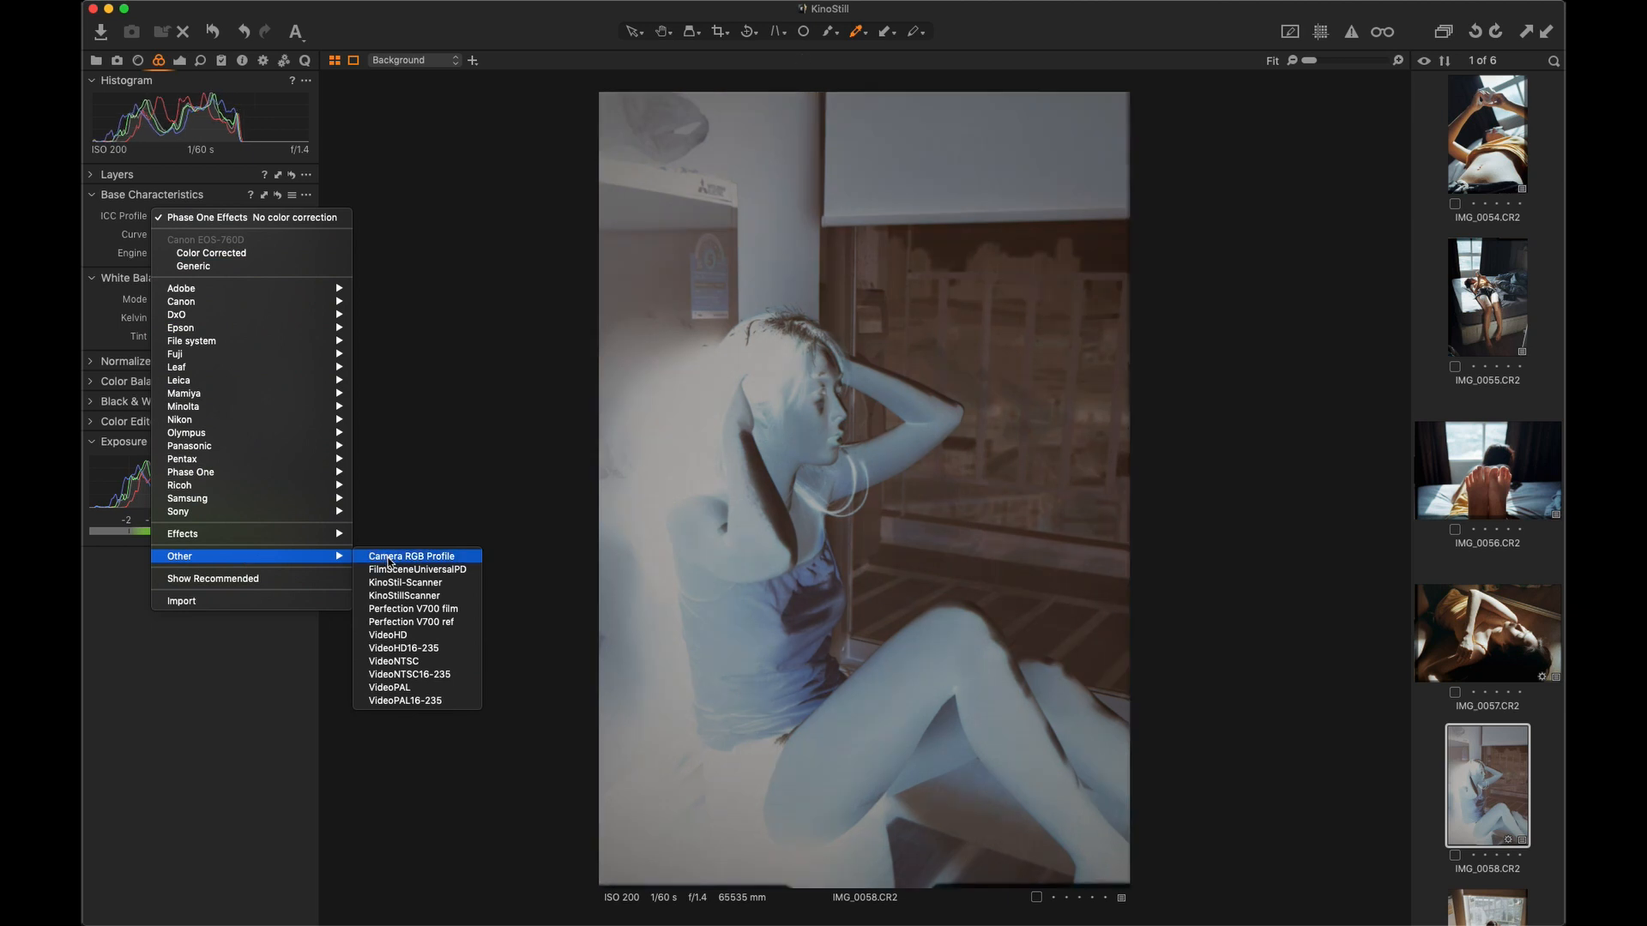
mouse_move(301, 535)
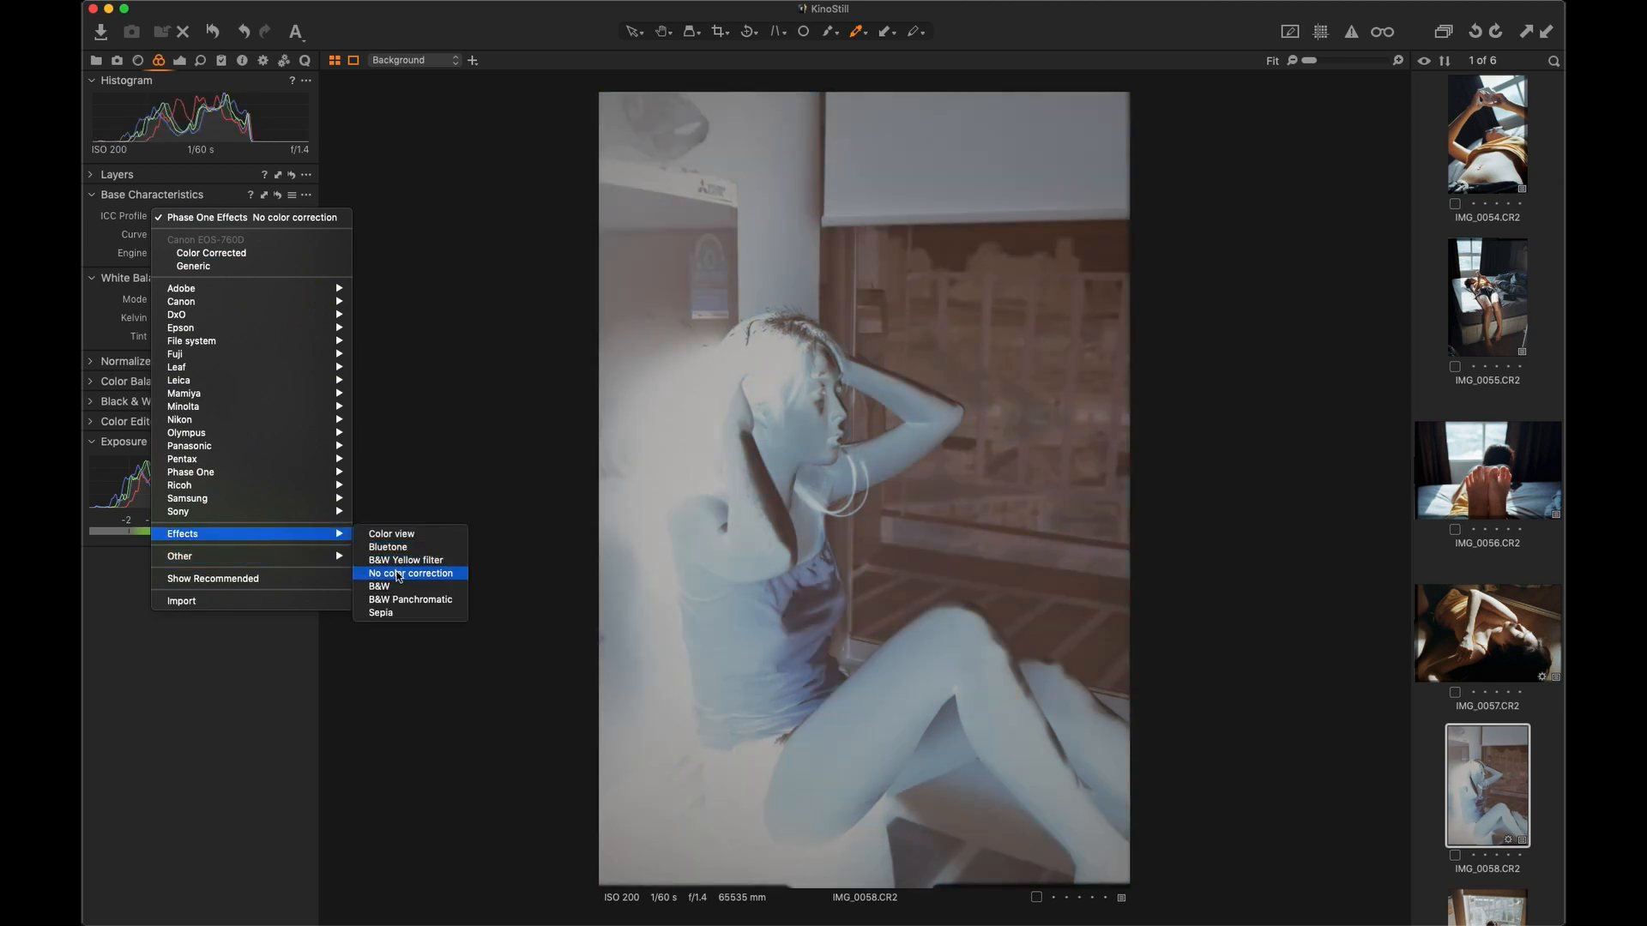
click(397, 576)
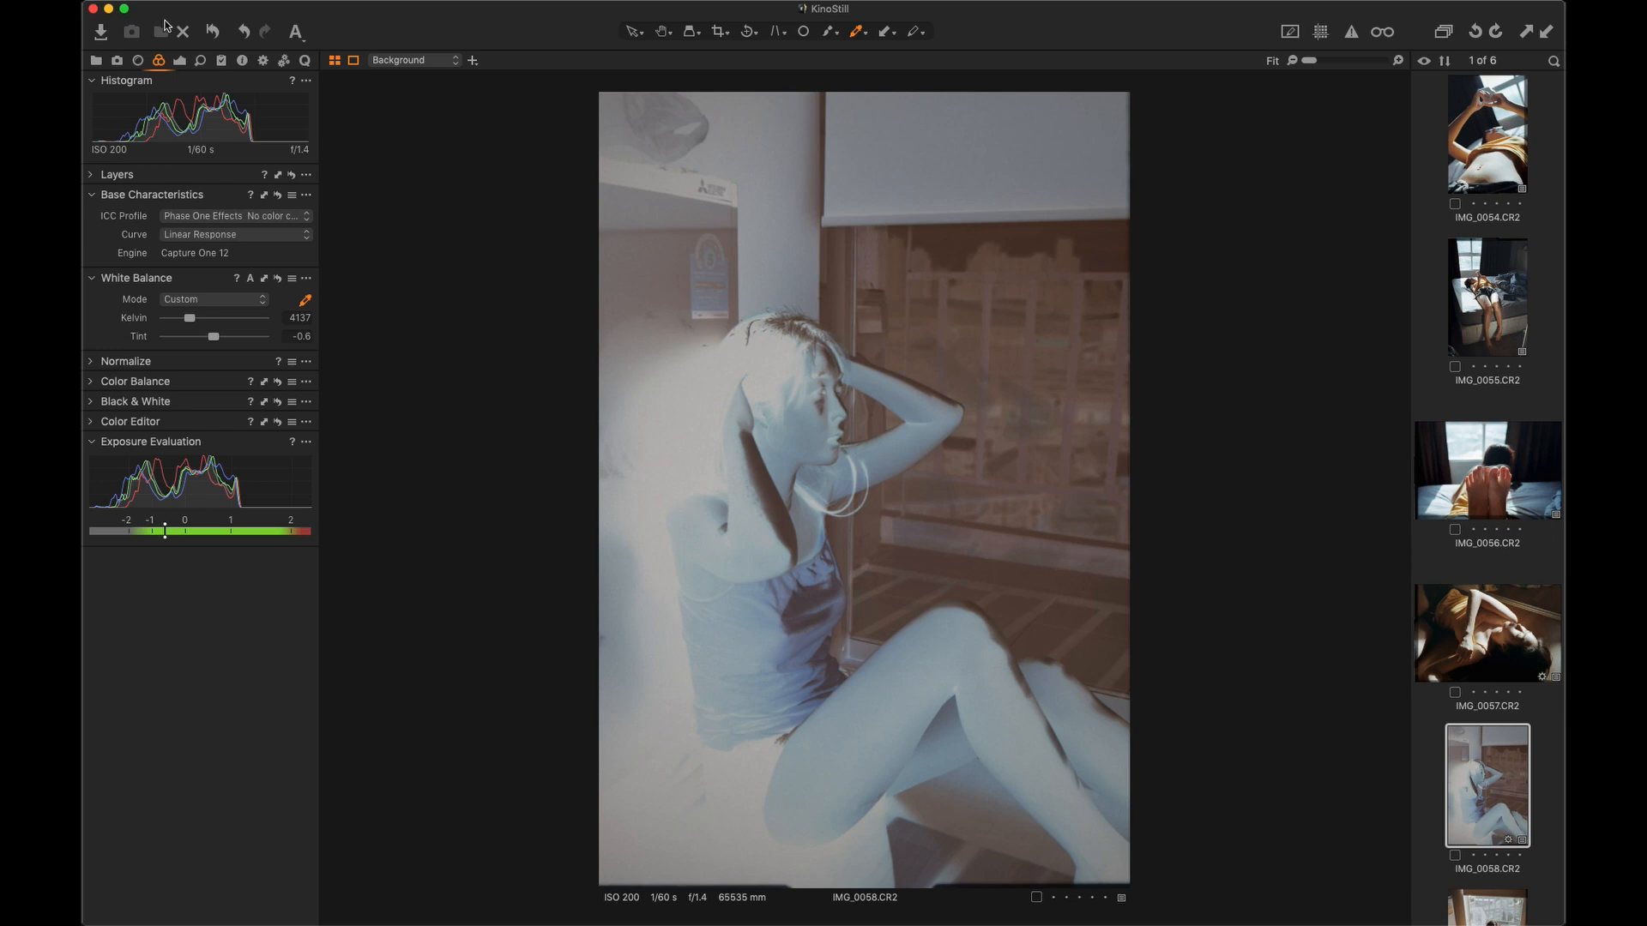
Crop the negative just inside its frame edges to about 12.96 × 19.45 in.
click(181, 60)
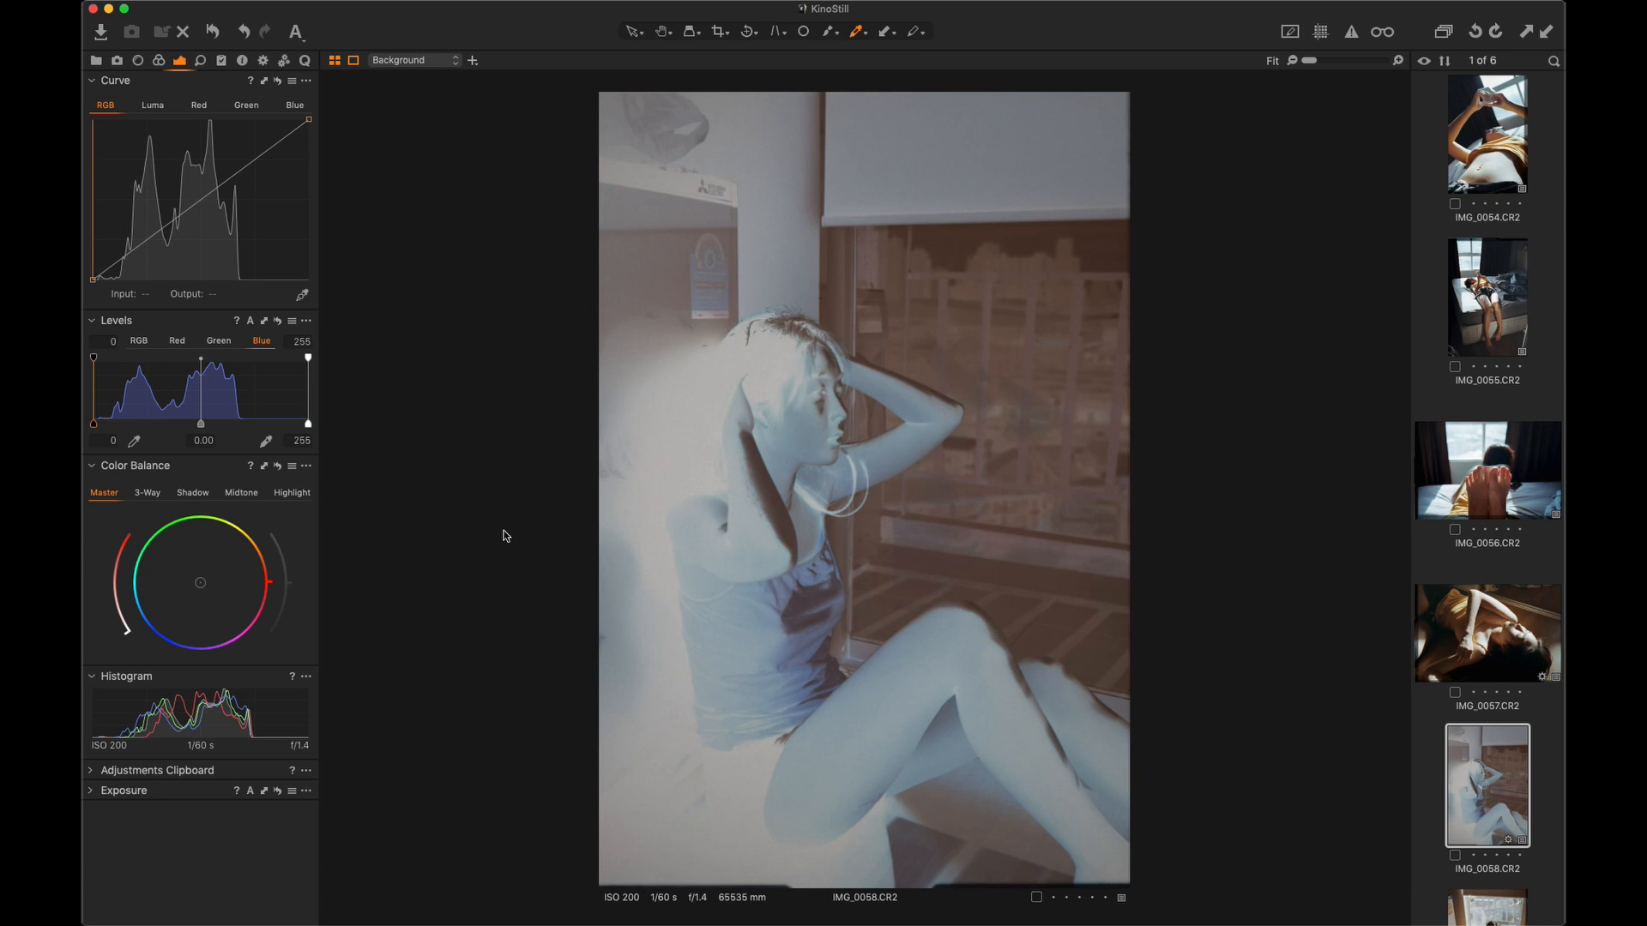
click(719, 31)
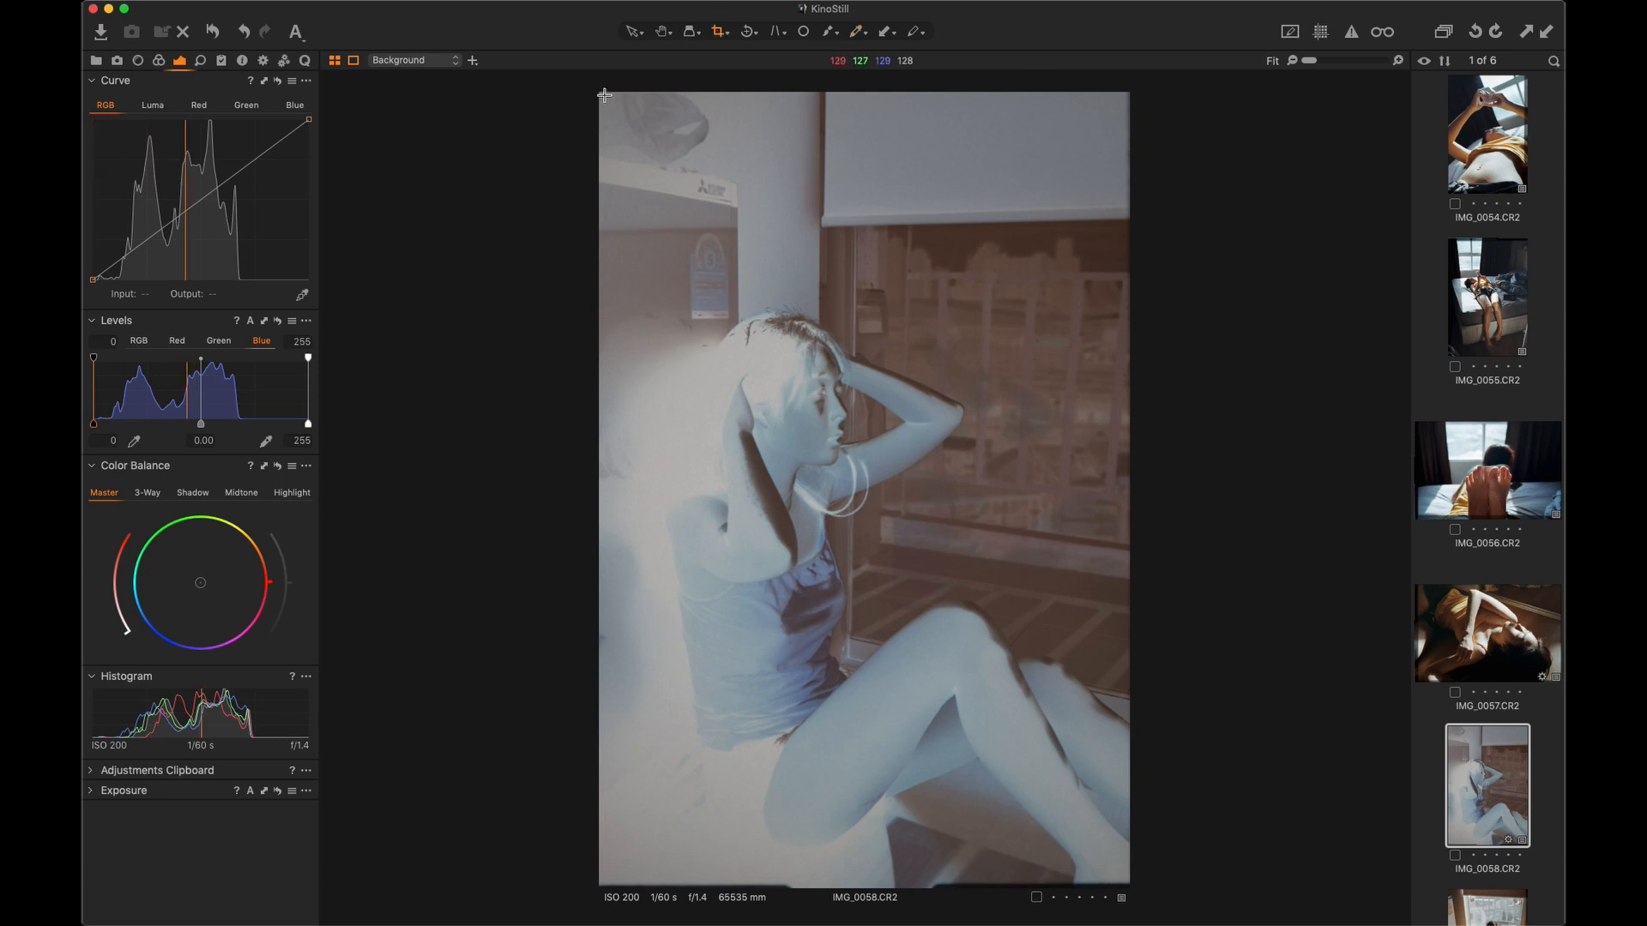
drag(603, 97, 1121, 875)
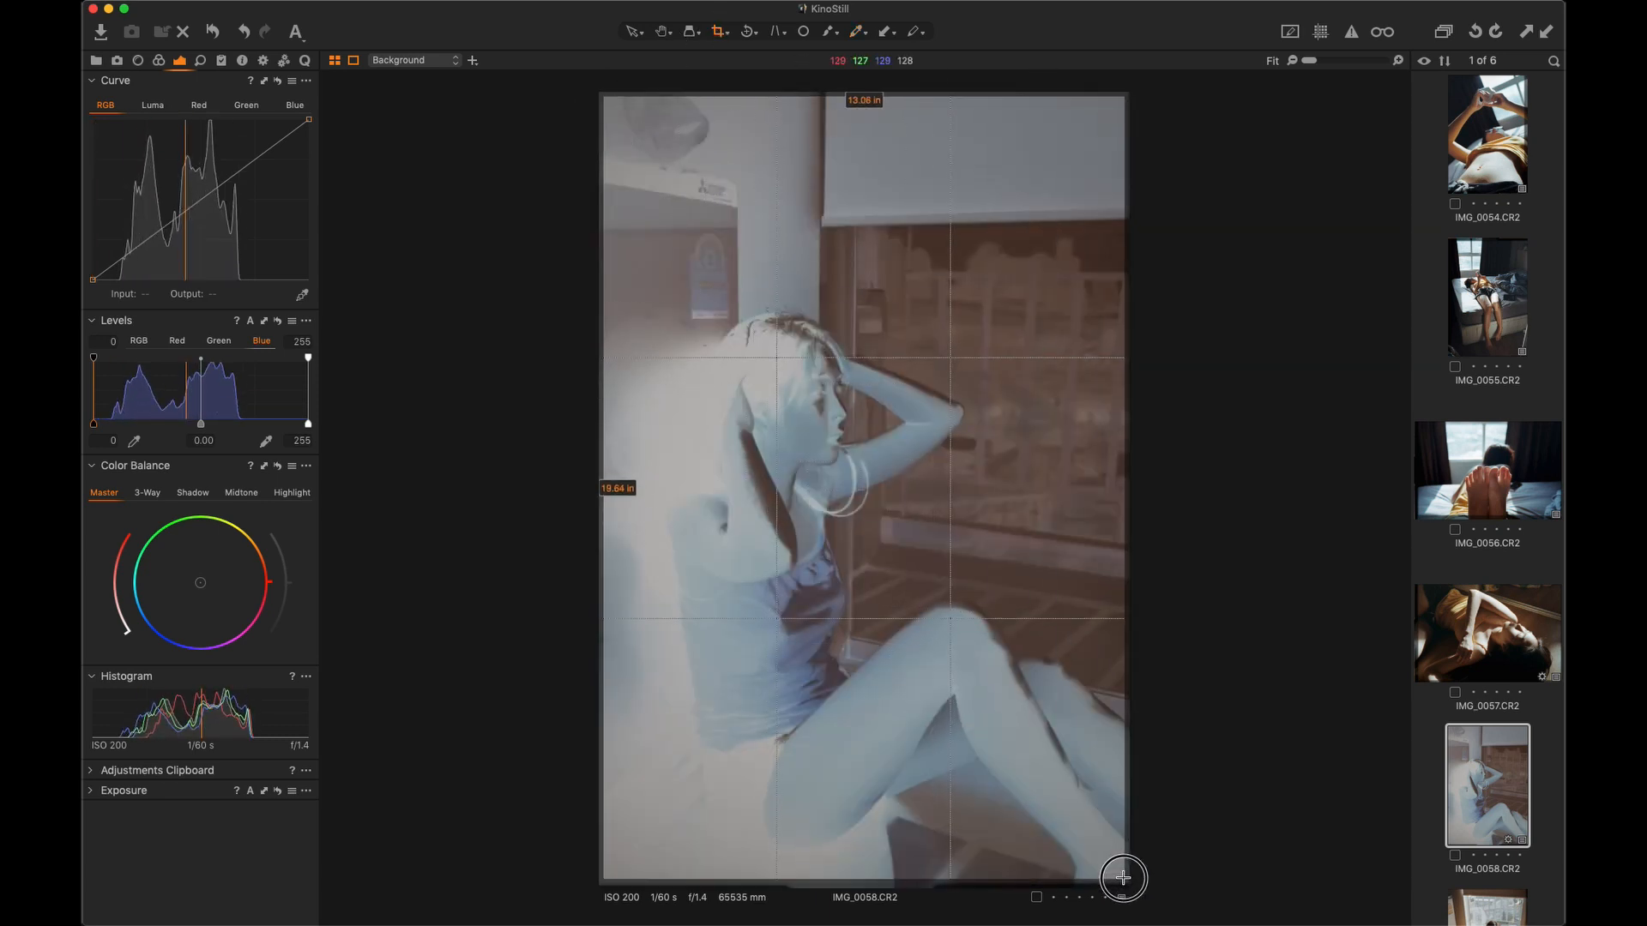
key(v)
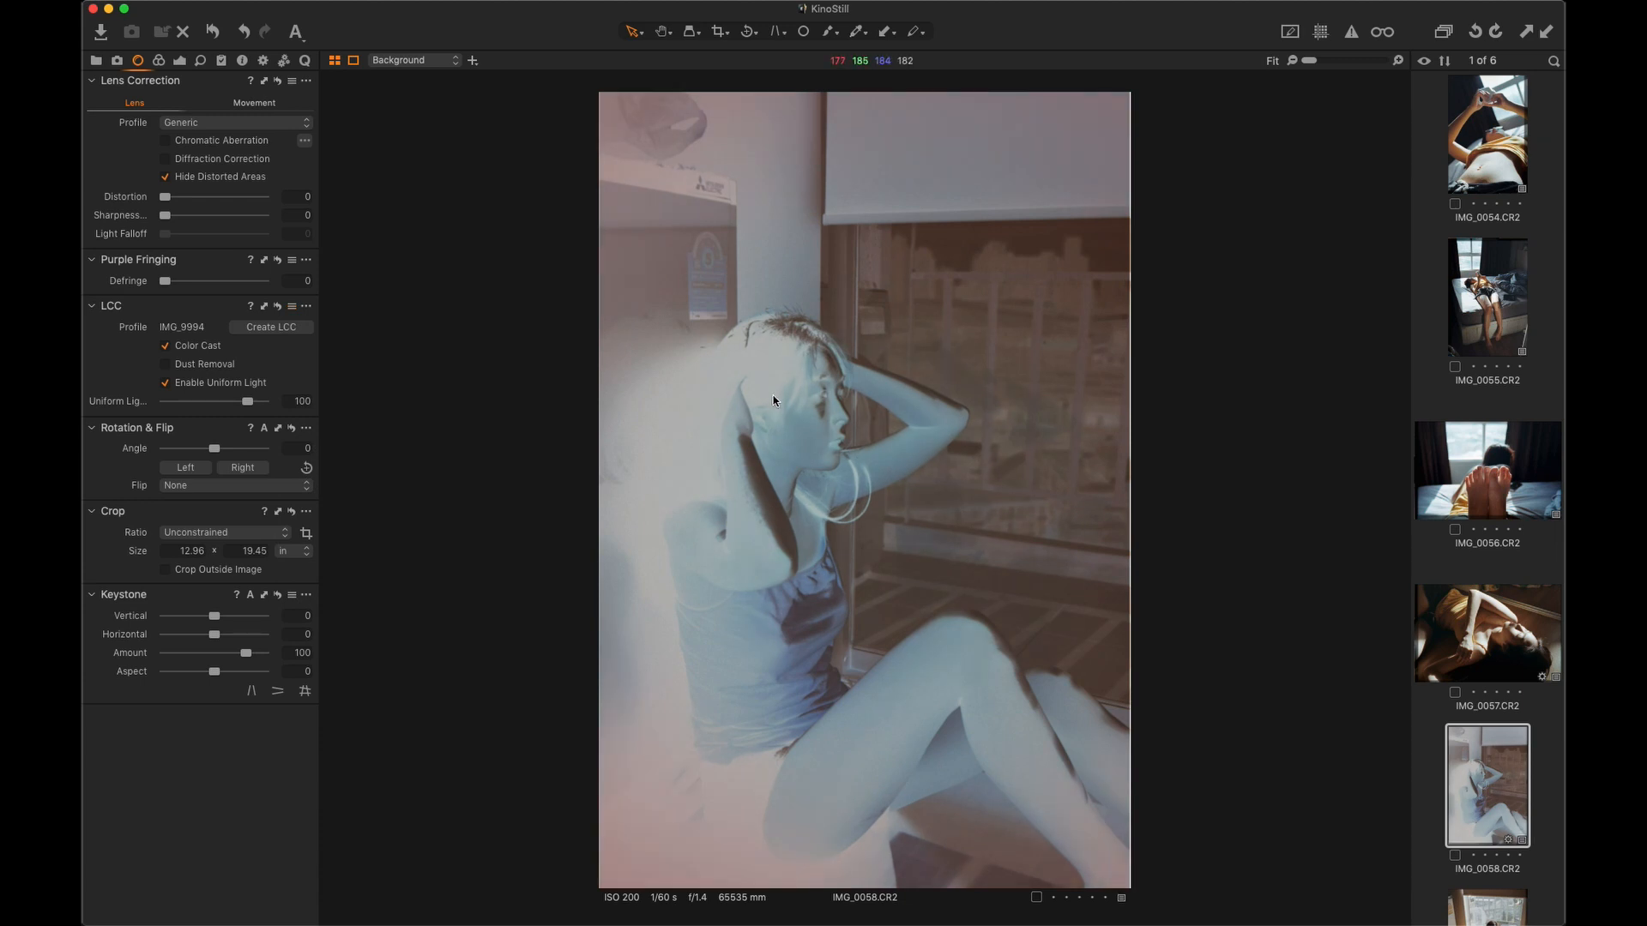
Refine the crop edges to exclude the remaining film border, giving a size of about 12.75 × 19.41 in.
click(719, 31)
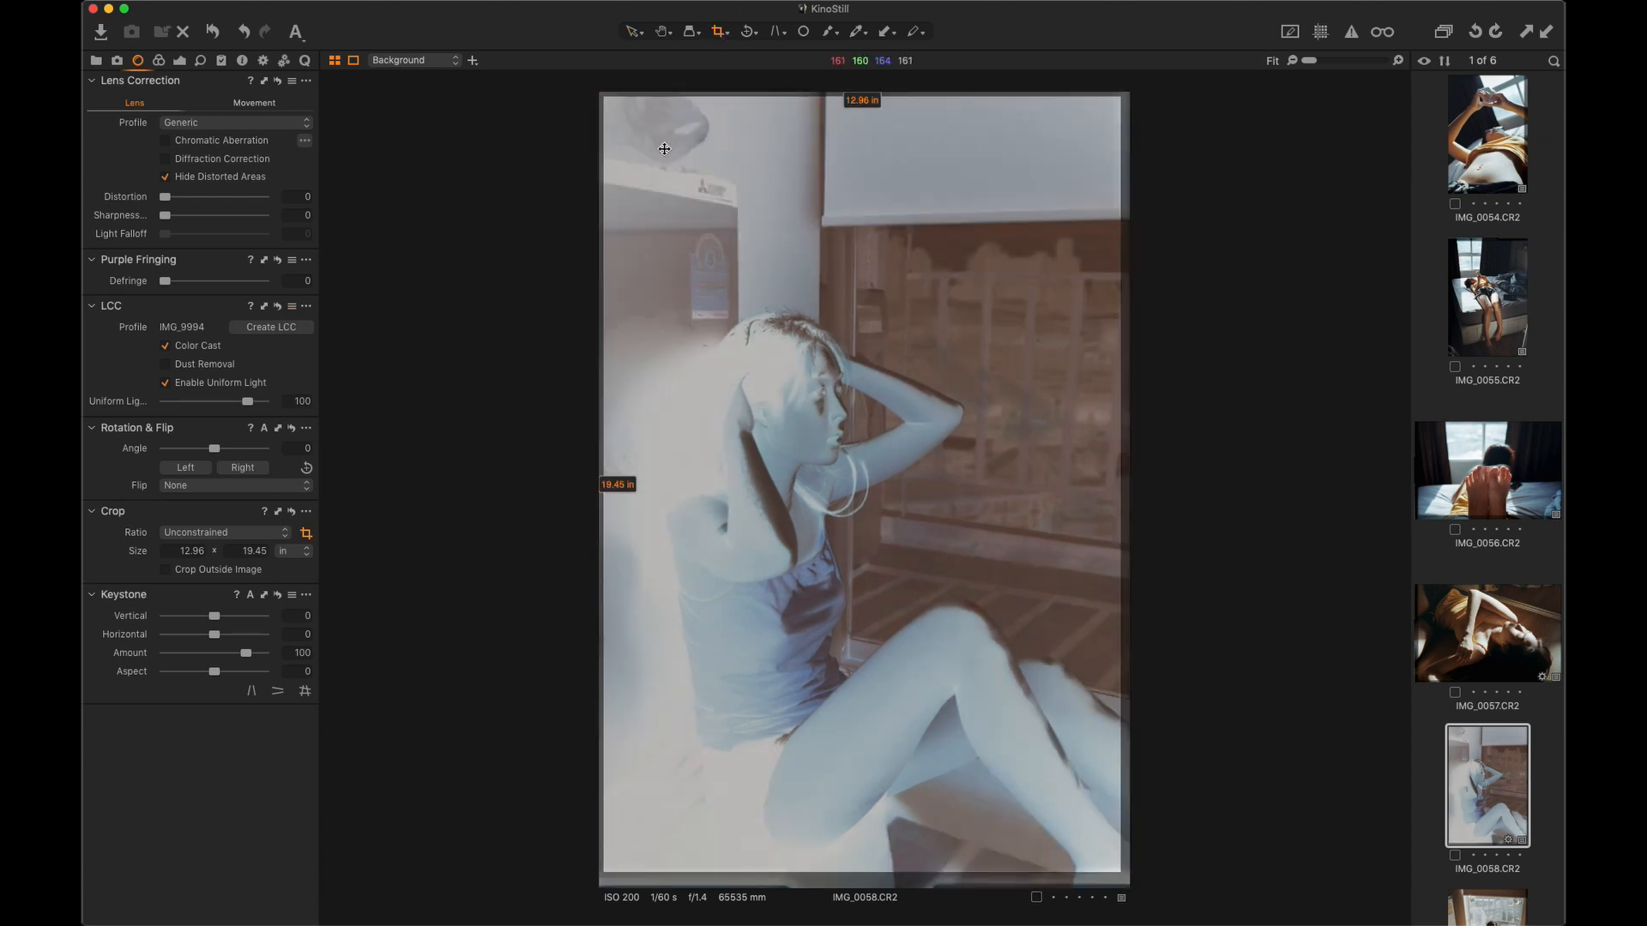
drag(1120, 96, 1111, 98)
drag(834, 873, 832, 865)
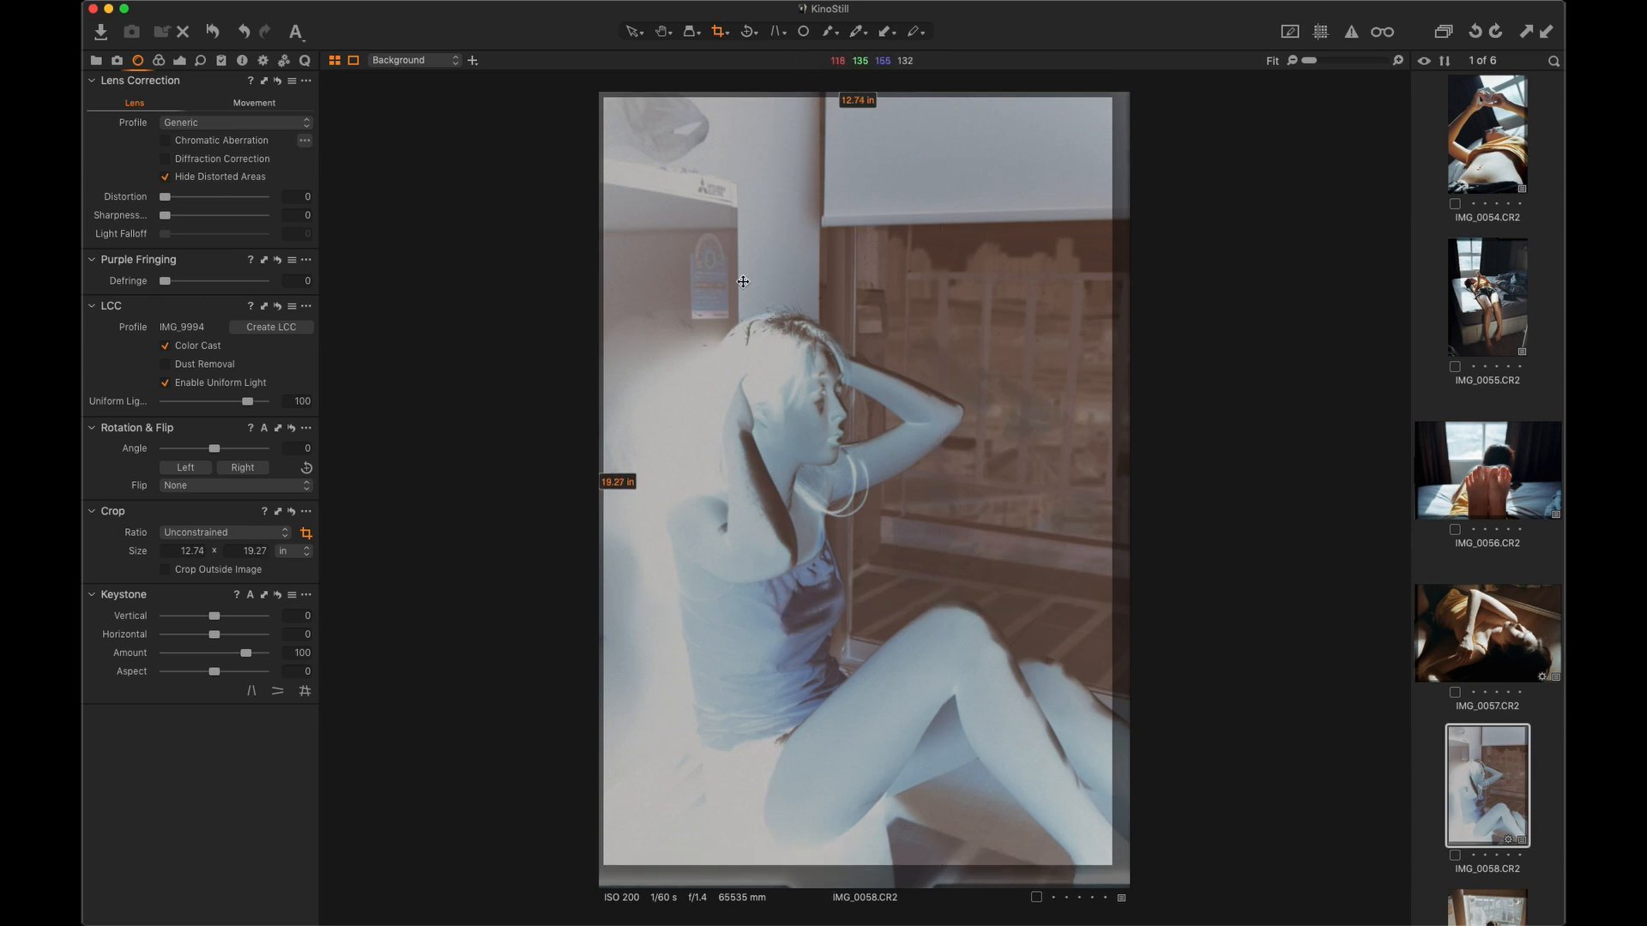
mouse_move(599, 95)
mouse_down()
mouse_move(588, 72)
mouse_move(599, 86)
mouse_up()
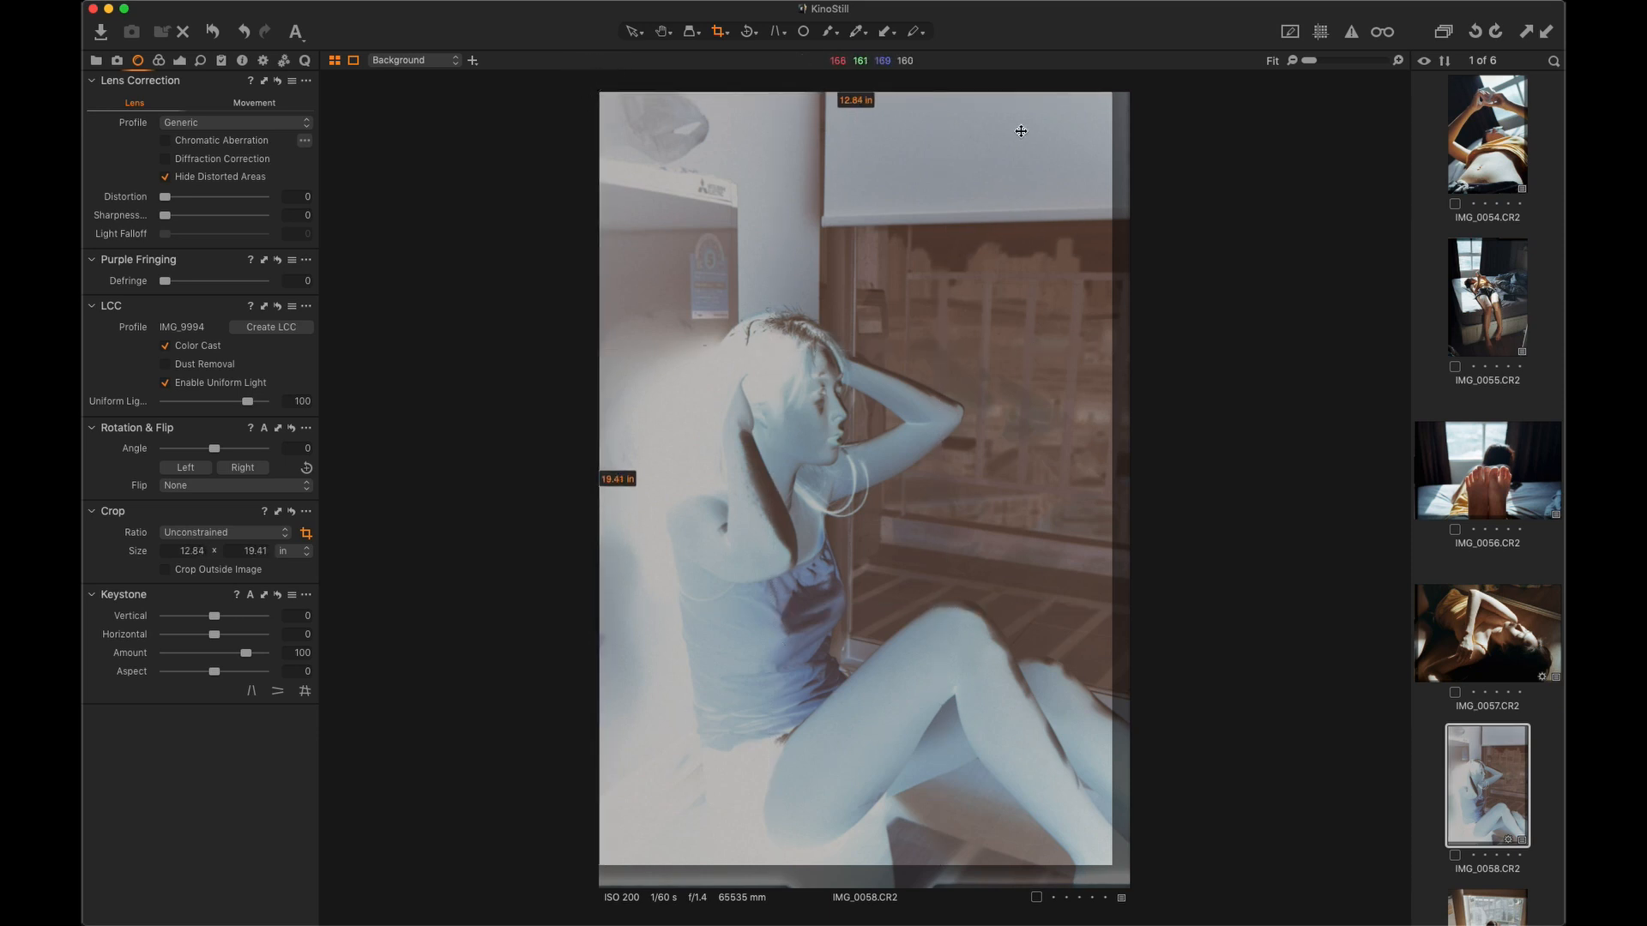
drag(1114, 136, 1109, 136)
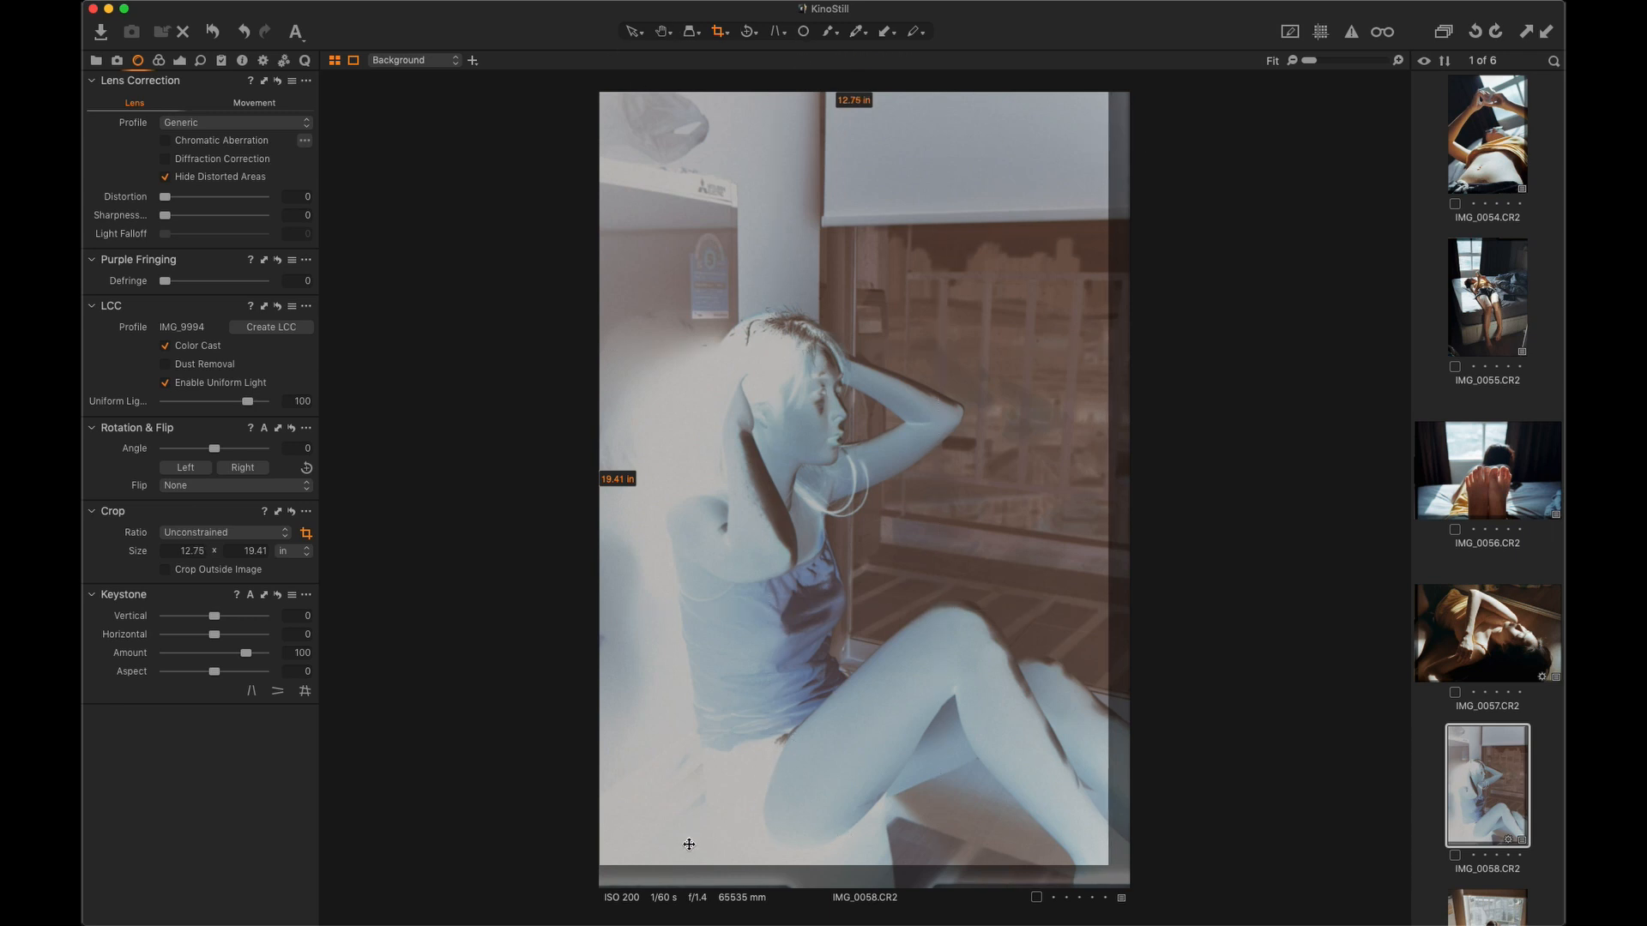
click(630, 32)
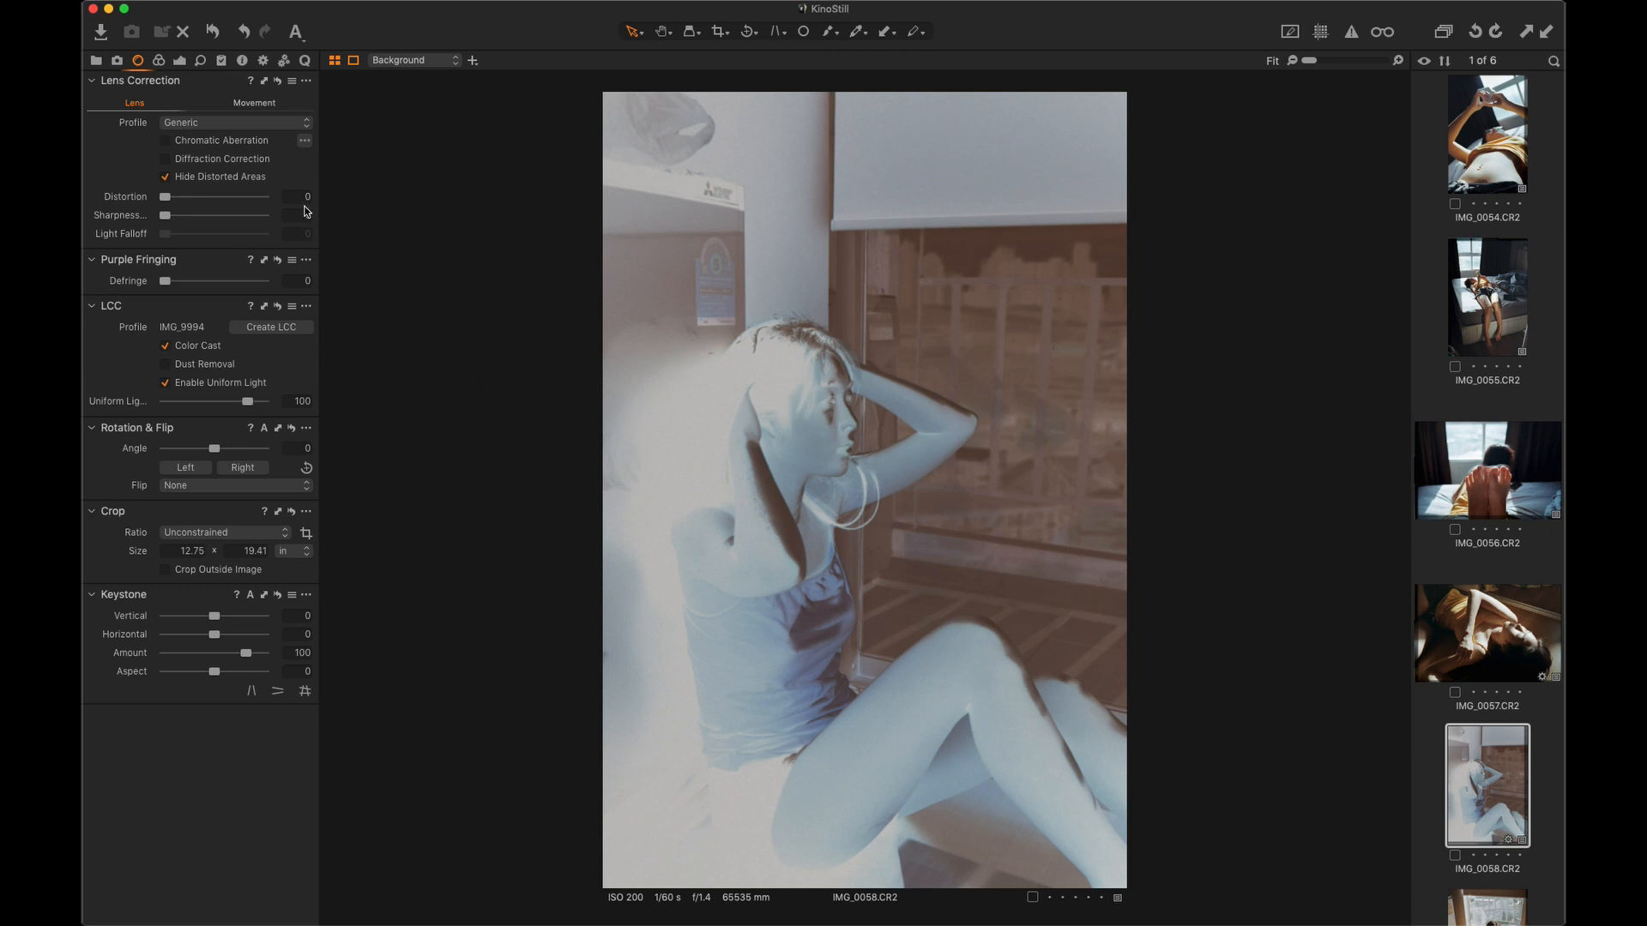
Examine the Levels histograms of the RGB, red, green and blue channels on the cropped negative.
click(179, 62)
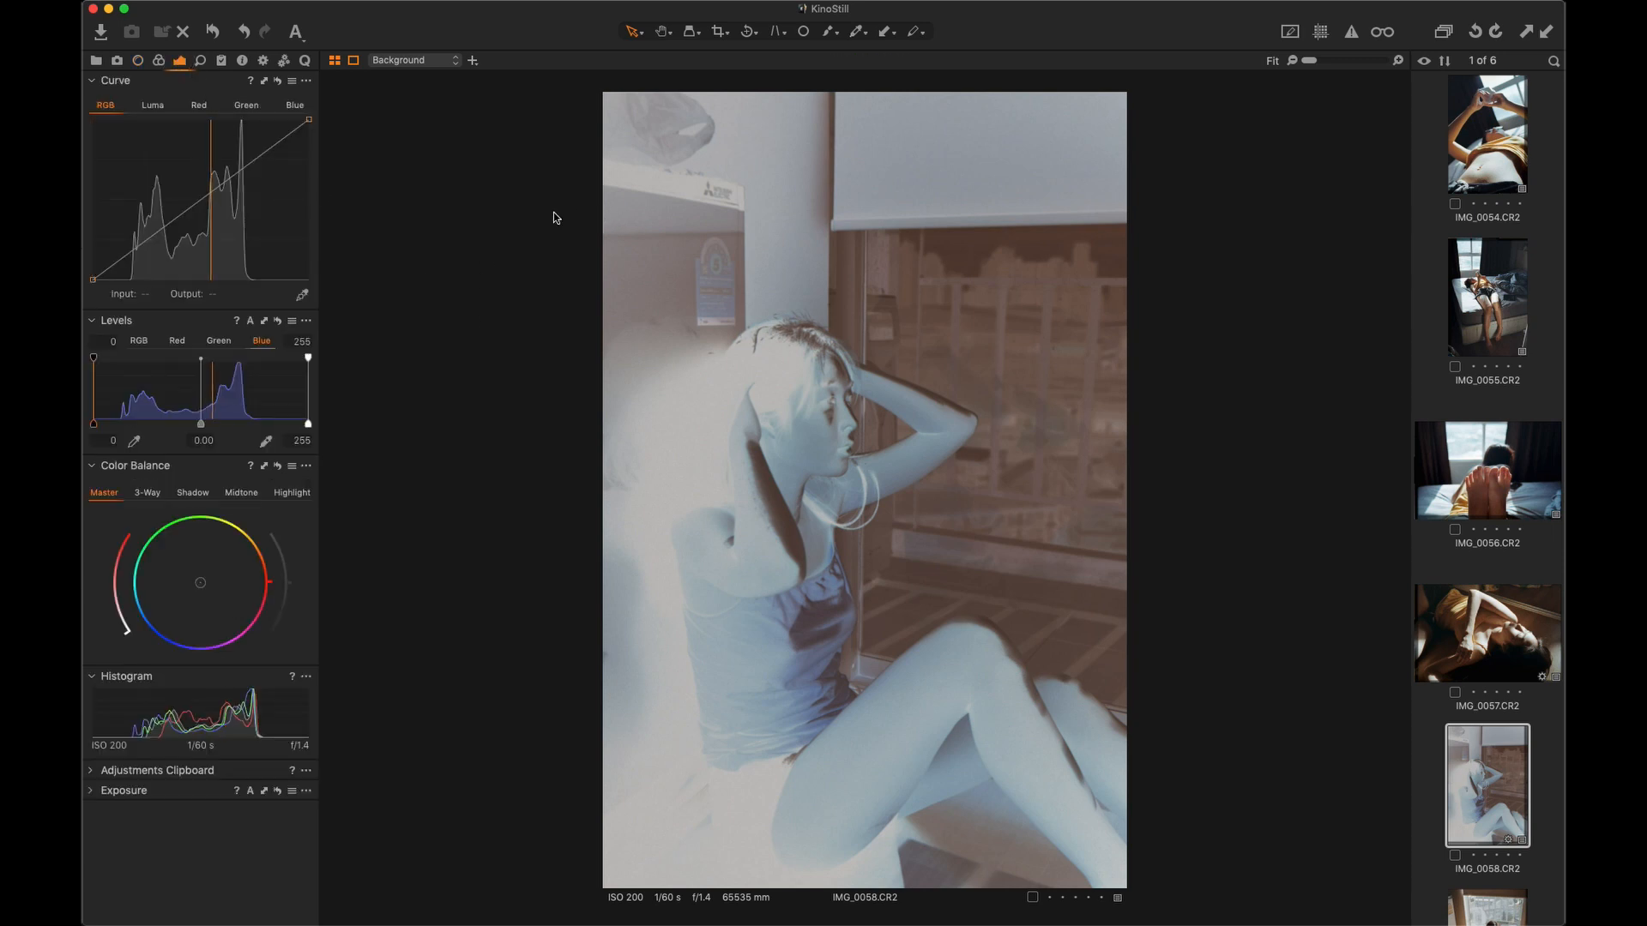
click(177, 342)
click(219, 342)
click(262, 341)
click(140, 342)
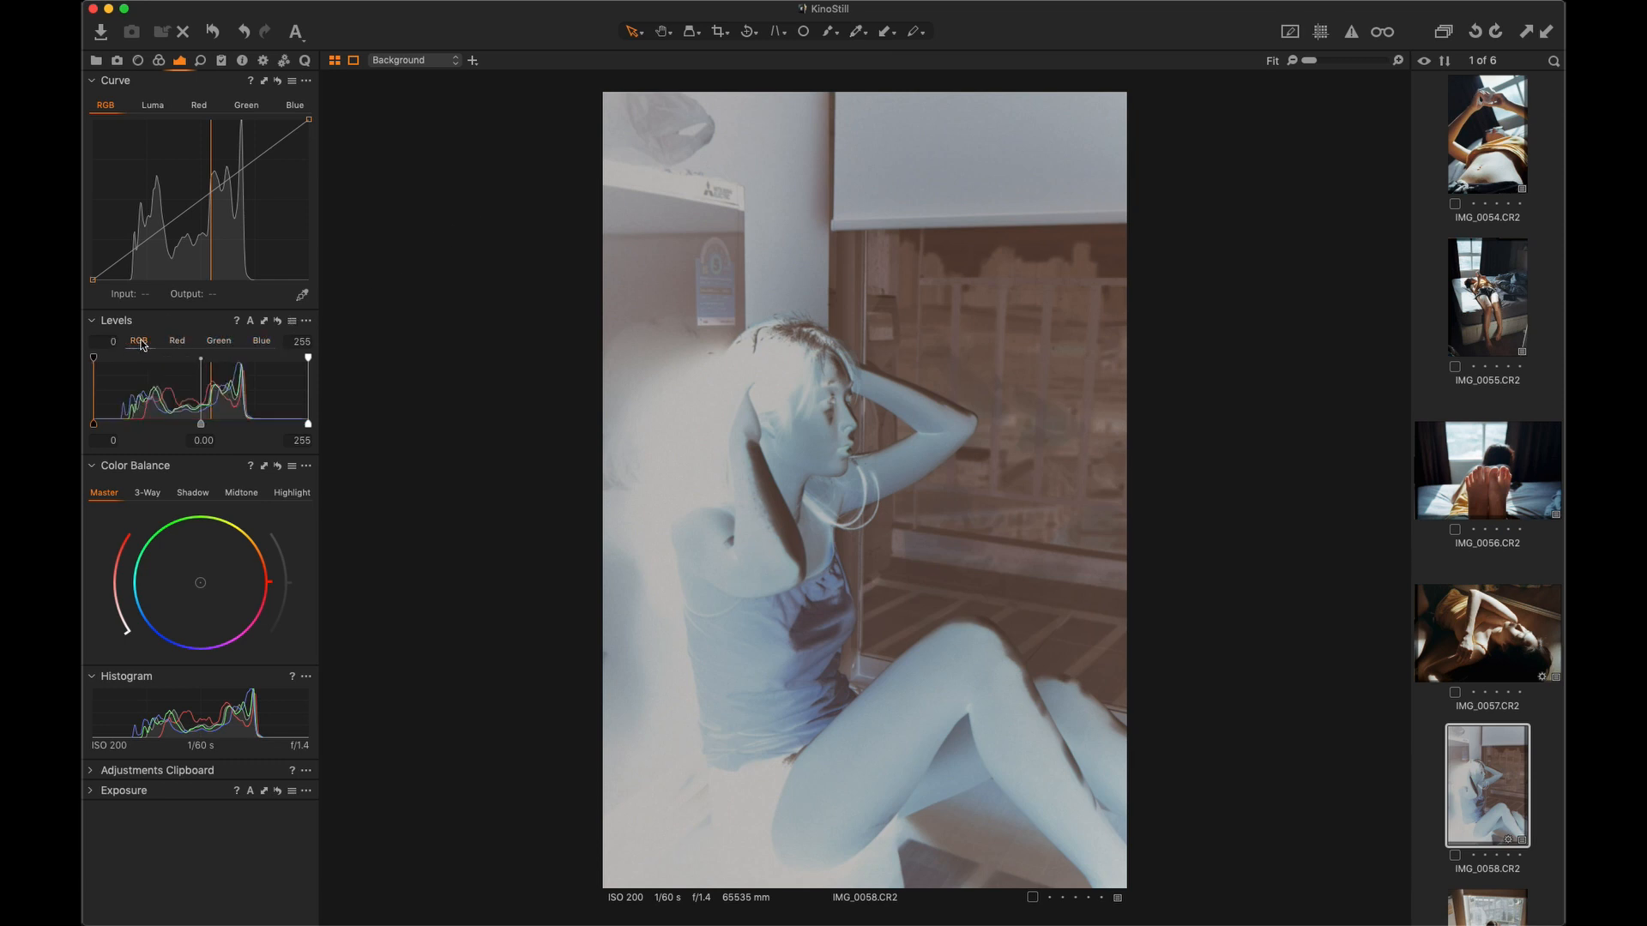
click(177, 341)
click(219, 342)
click(261, 341)
click(218, 342)
click(176, 344)
click(139, 341)
Invert the negative into a positive by swapping the RGB curve's black and white endpoints.
drag(309, 119, 364, 297)
drag(93, 280, 92, 119)
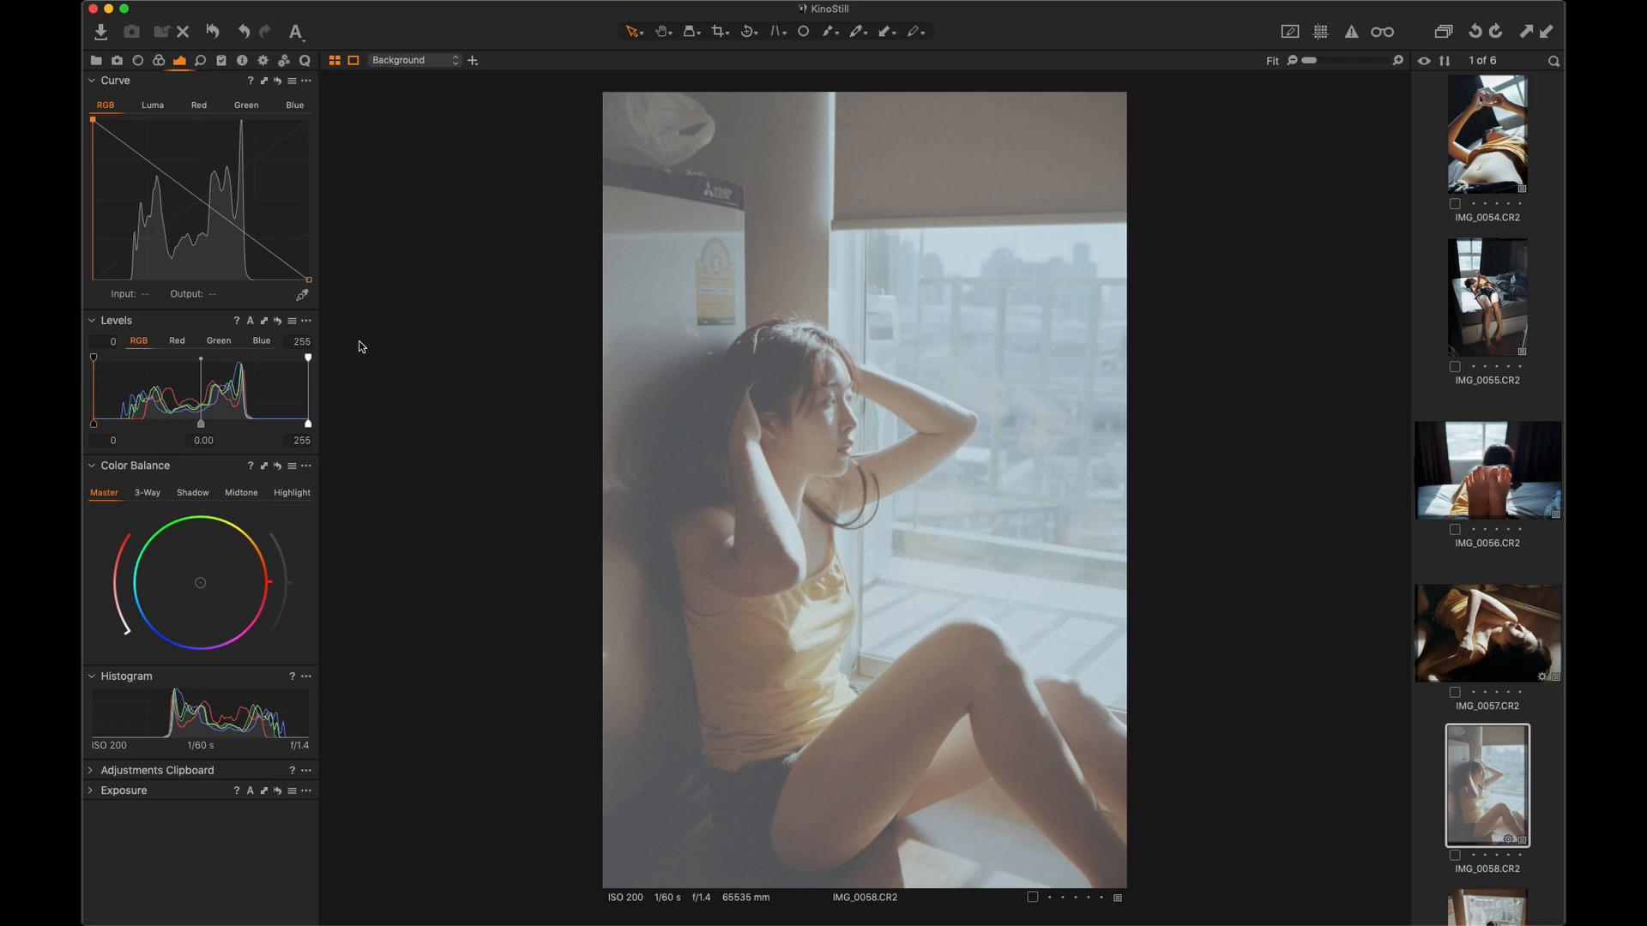
Auto-adjust the levels and shape the inverted RGB curve with two inner points for contrast.
click(249, 322)
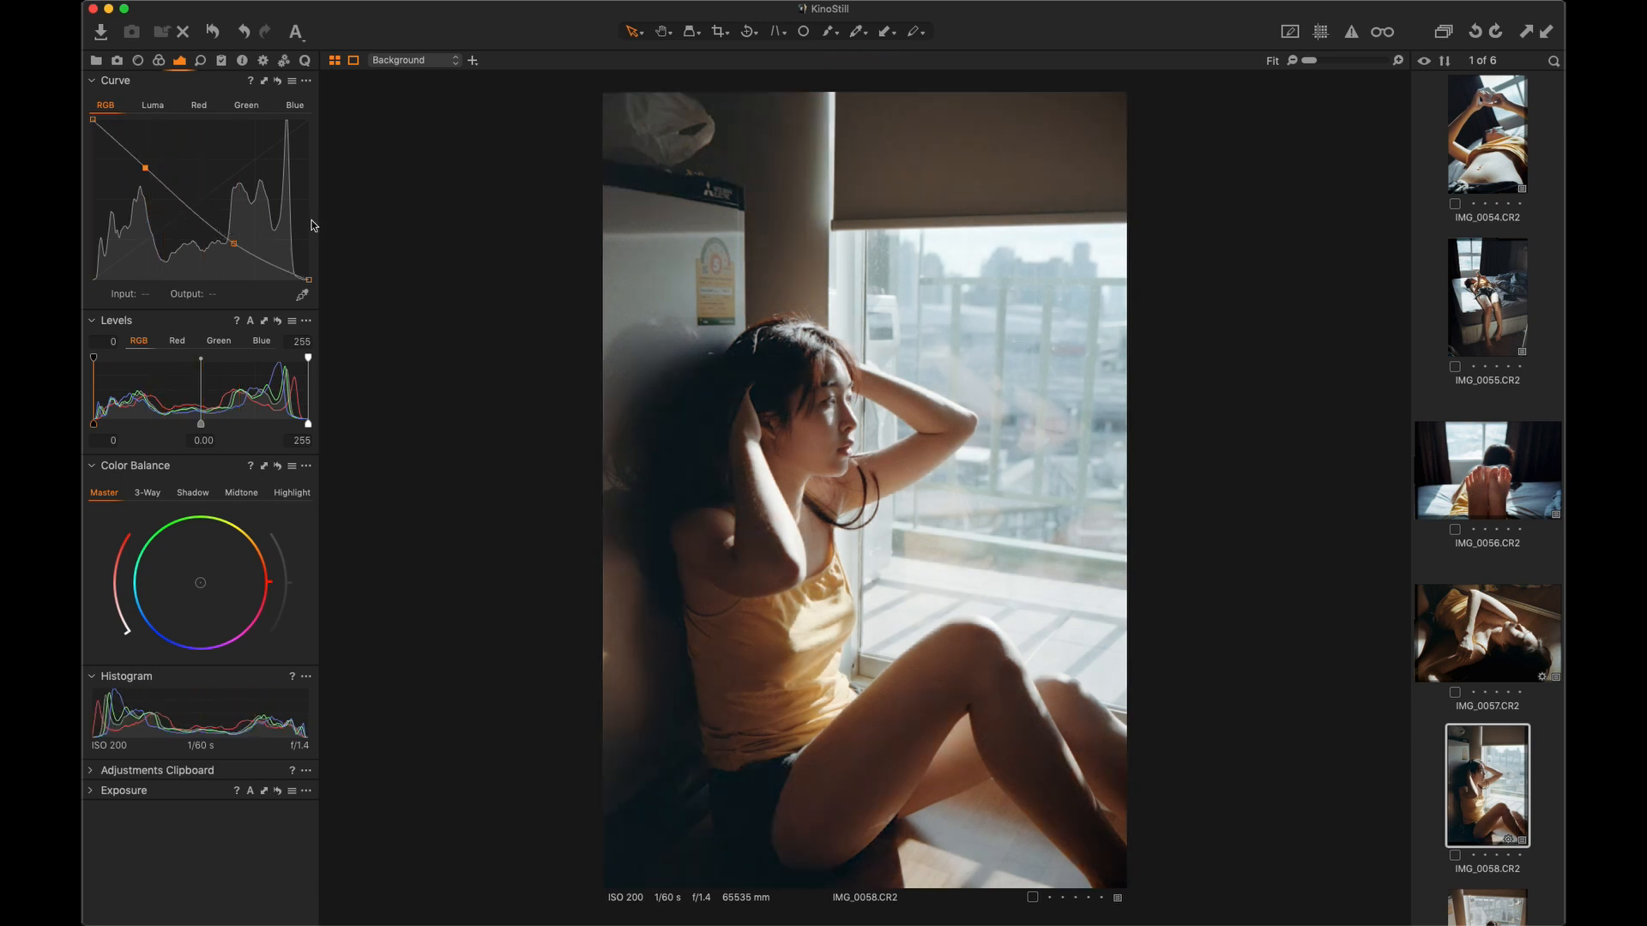
drag(239, 242, 232, 247)
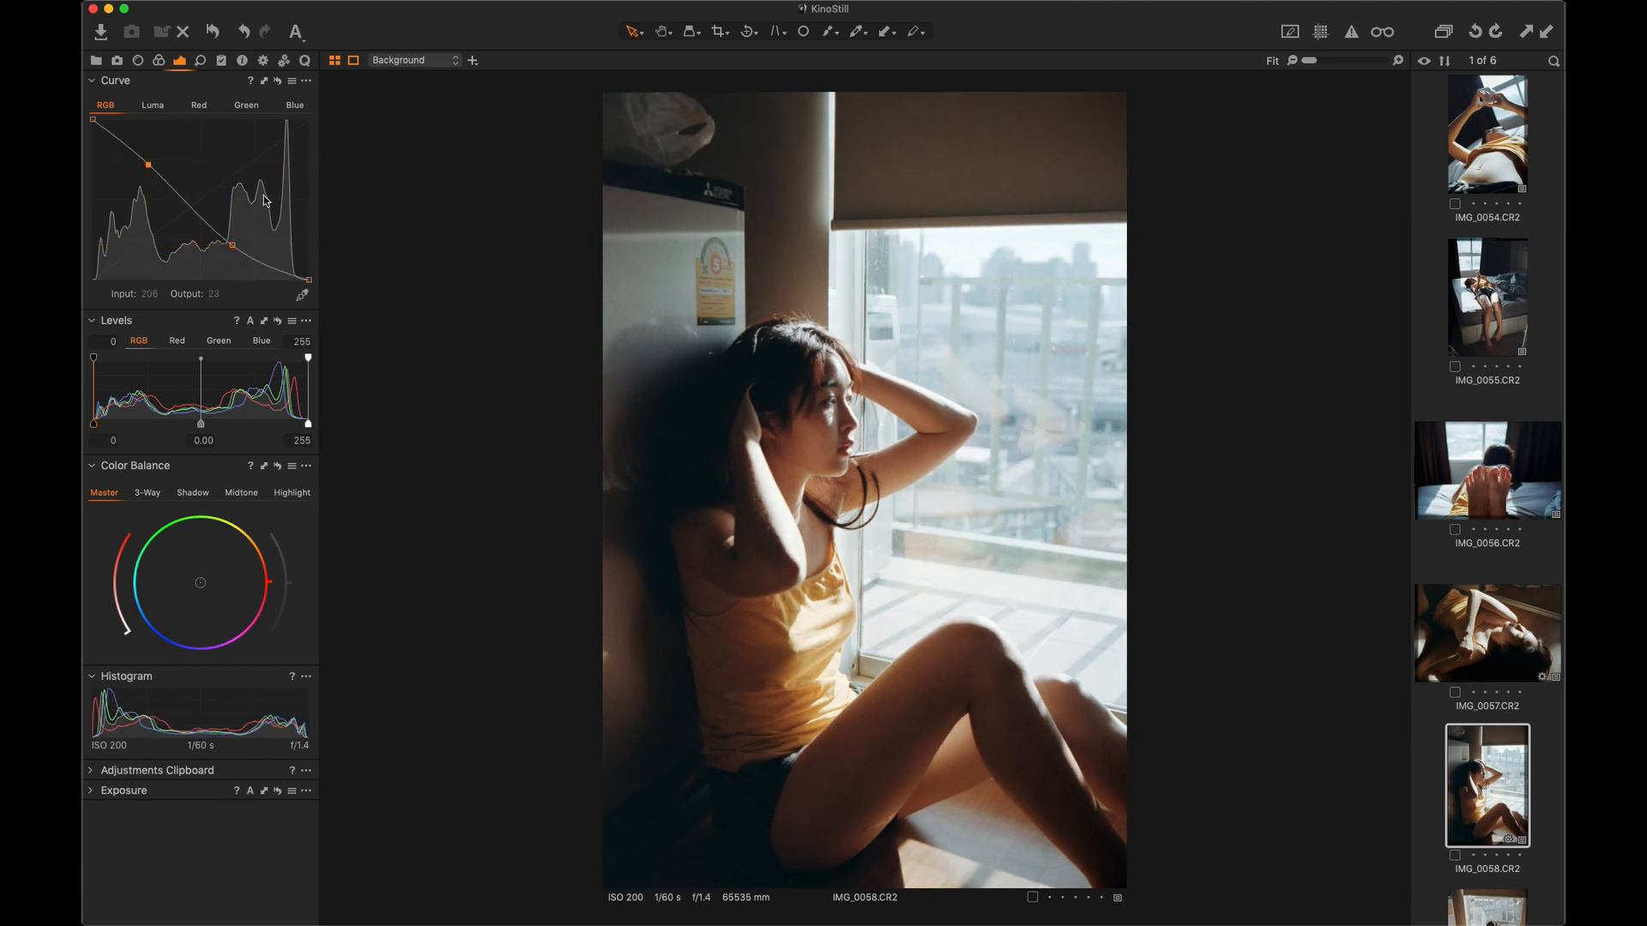
Place the reference scan 000056.JPG beside the converted image, compare their colours, and return to the editor.
key(super+Tab)
mouse_move(262, 96)
mouse_down()
mouse_move(296, 92)
mouse_move(269, 94)
mouse_up()
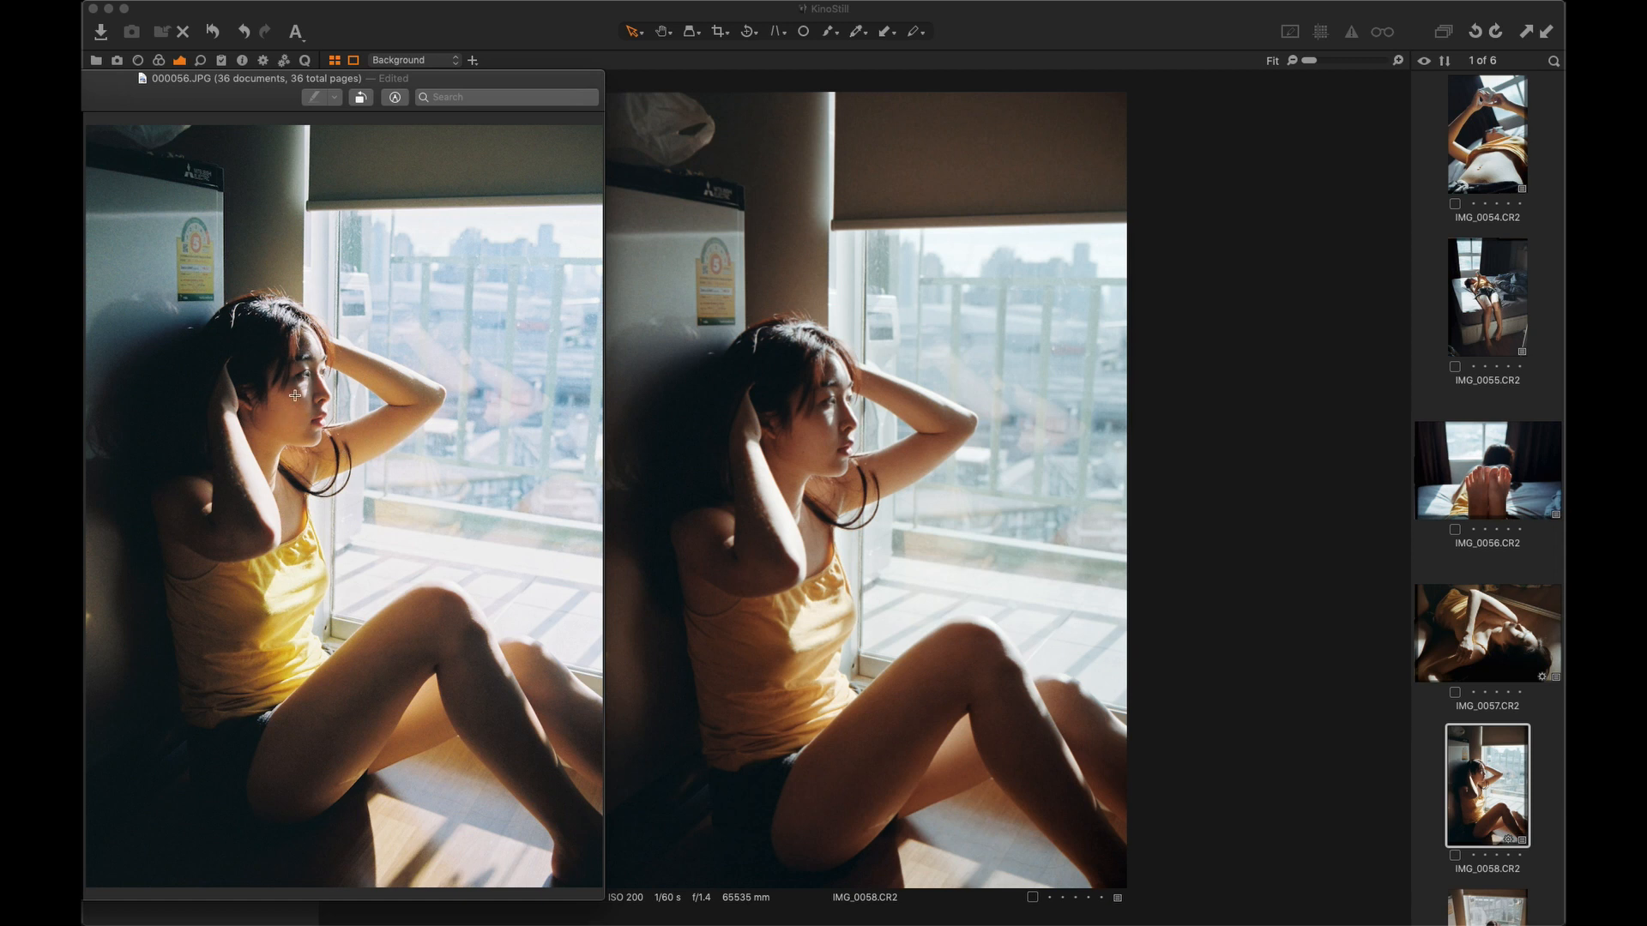
click(1178, 355)
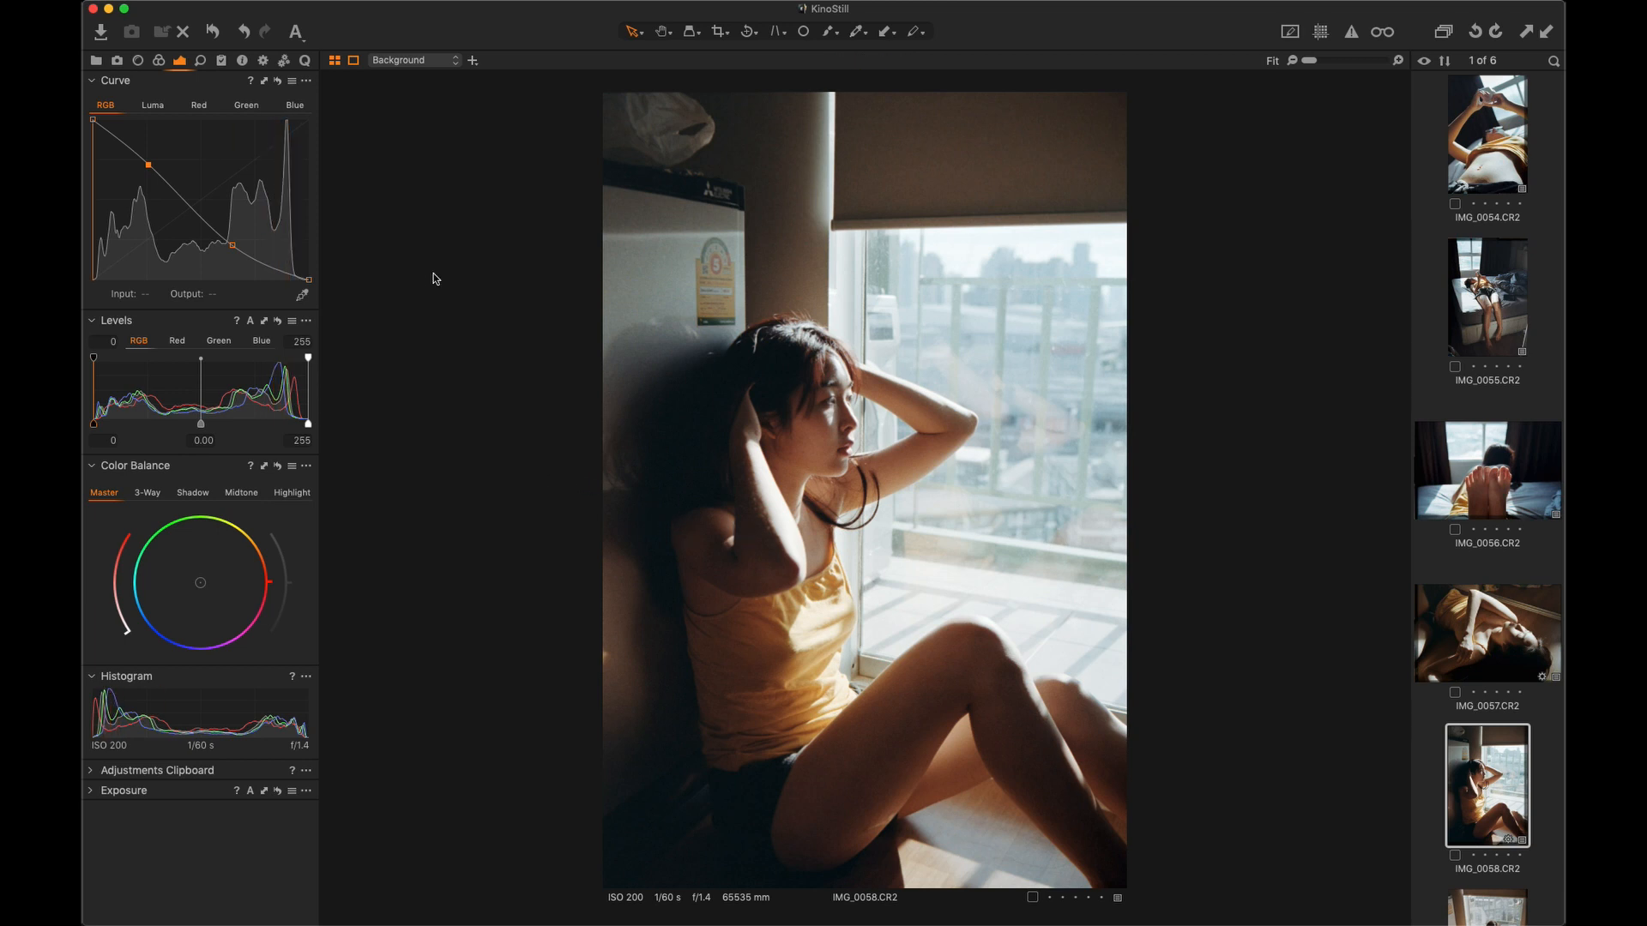
Apply the copied adjustments to IMG_0058.CR2 and rotate the image back upright.
click(1521, 34)
click(1496, 31)
click(1495, 32)
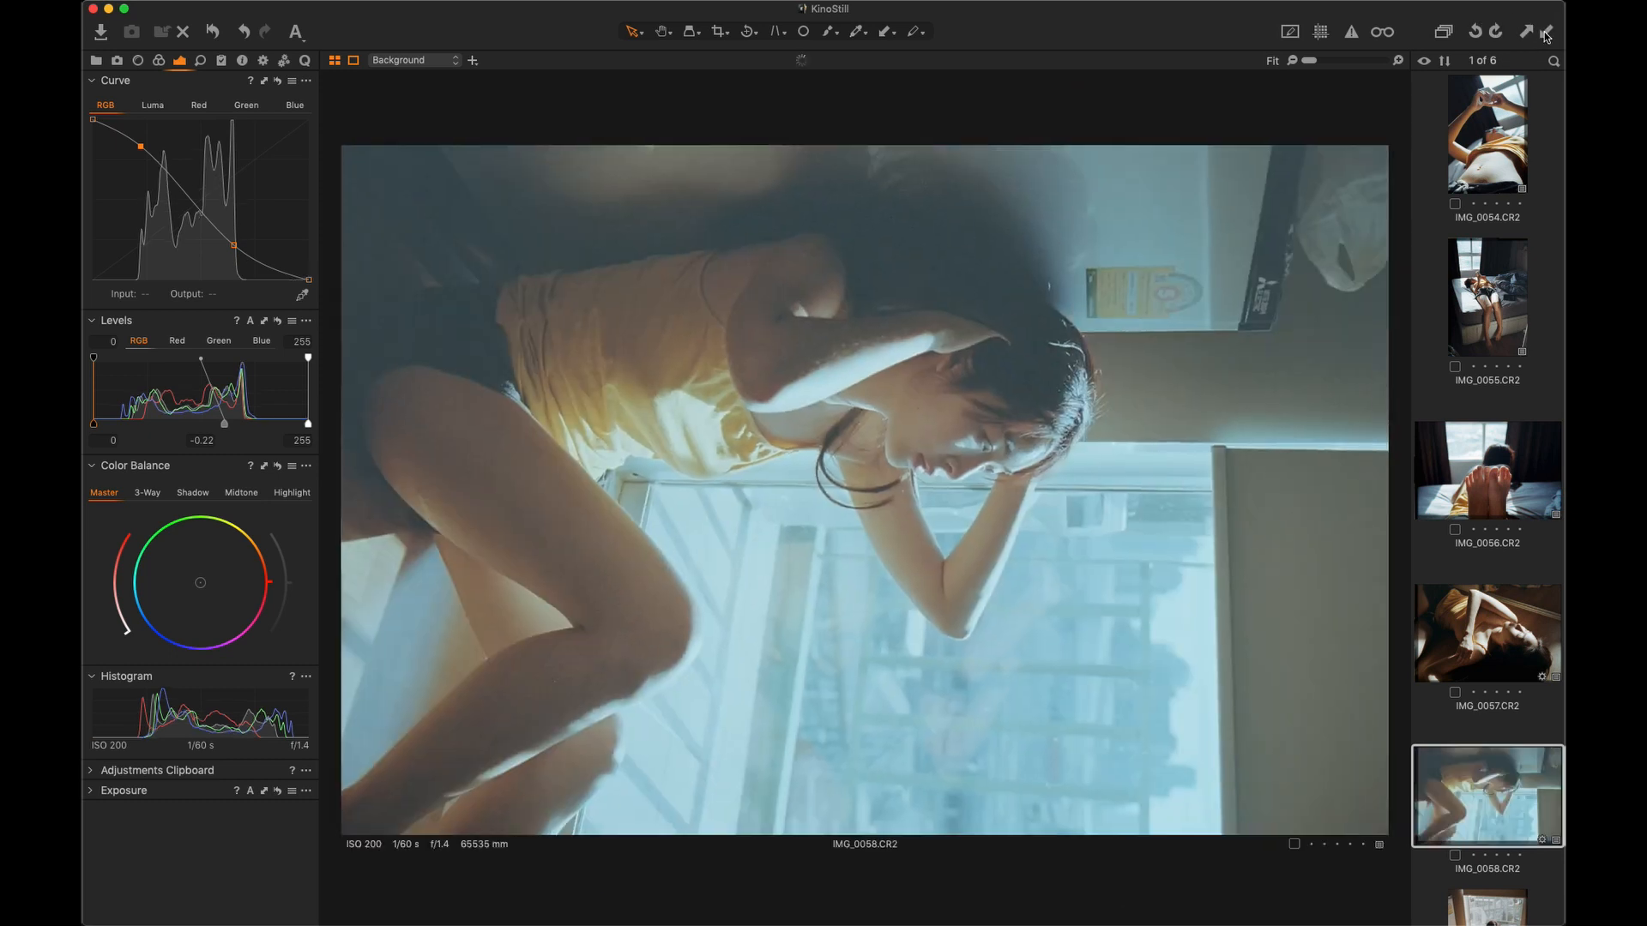
click(1474, 32)
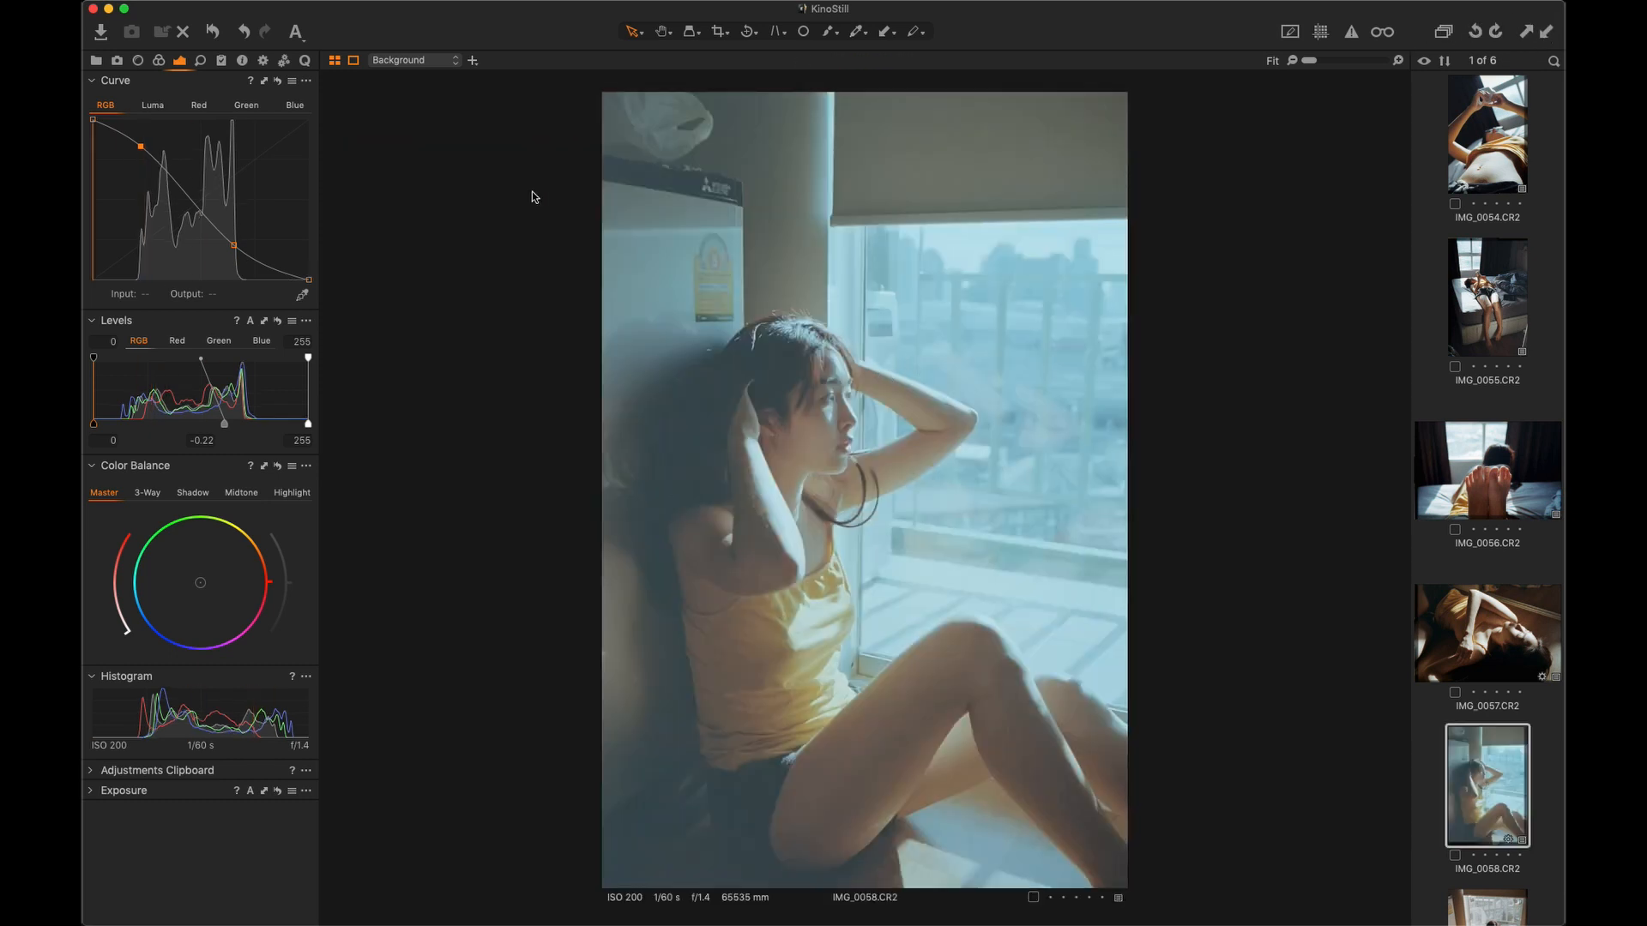
Examine the applied luma, red, green and blue channel curves.
click(153, 105)
click(199, 105)
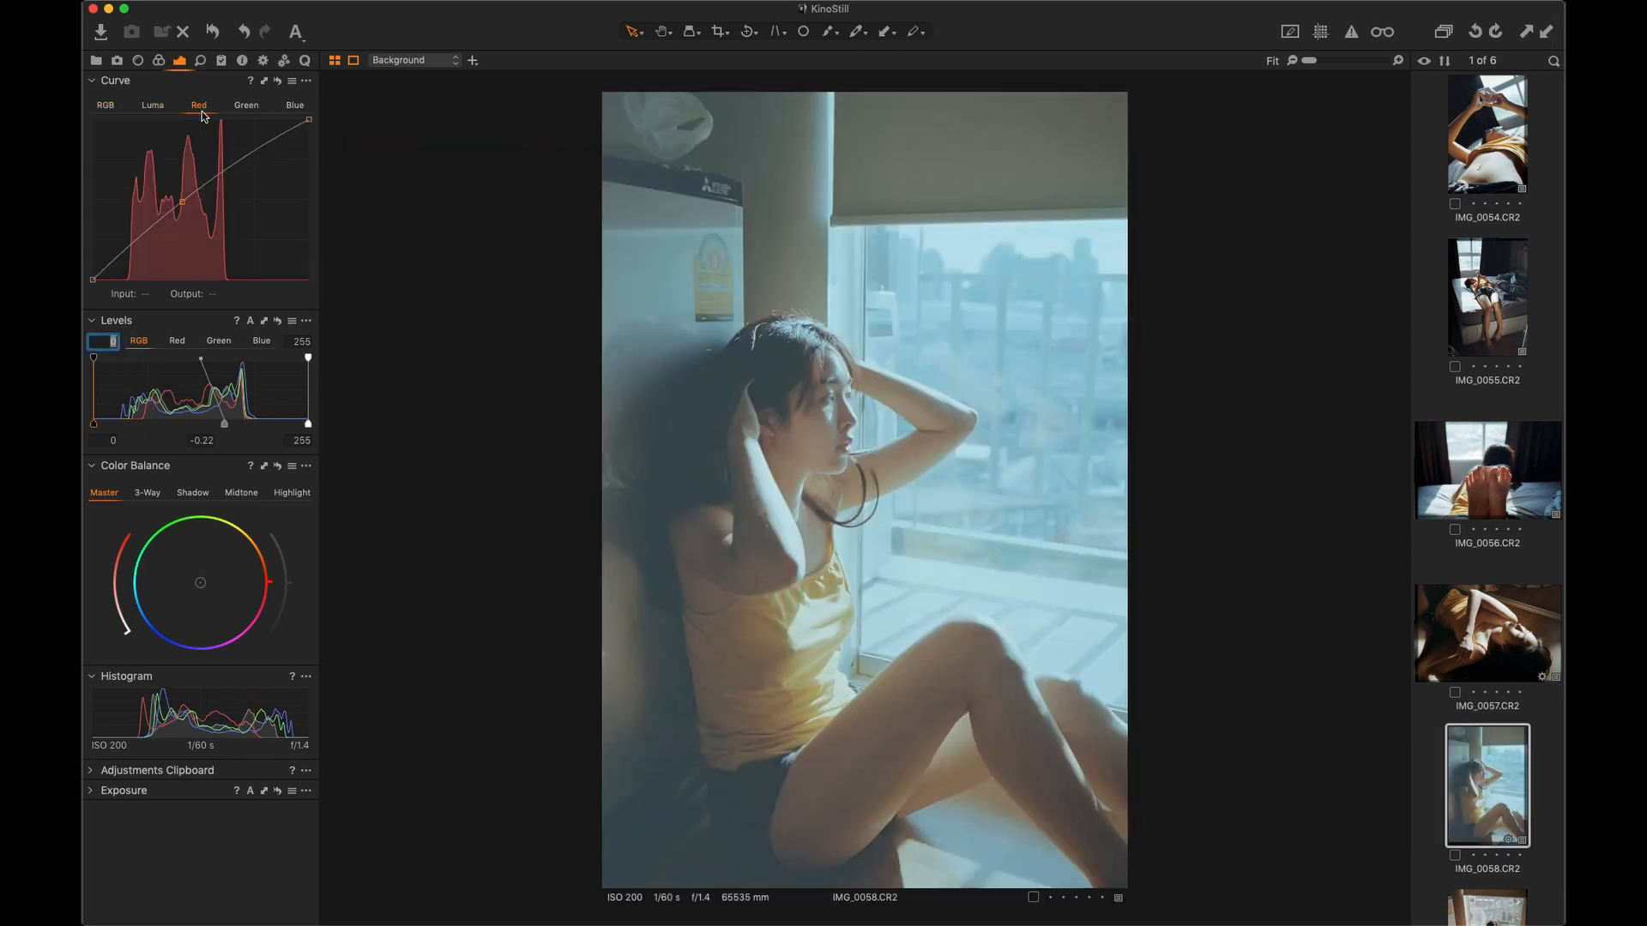
click(246, 105)
click(291, 106)
click(247, 105)
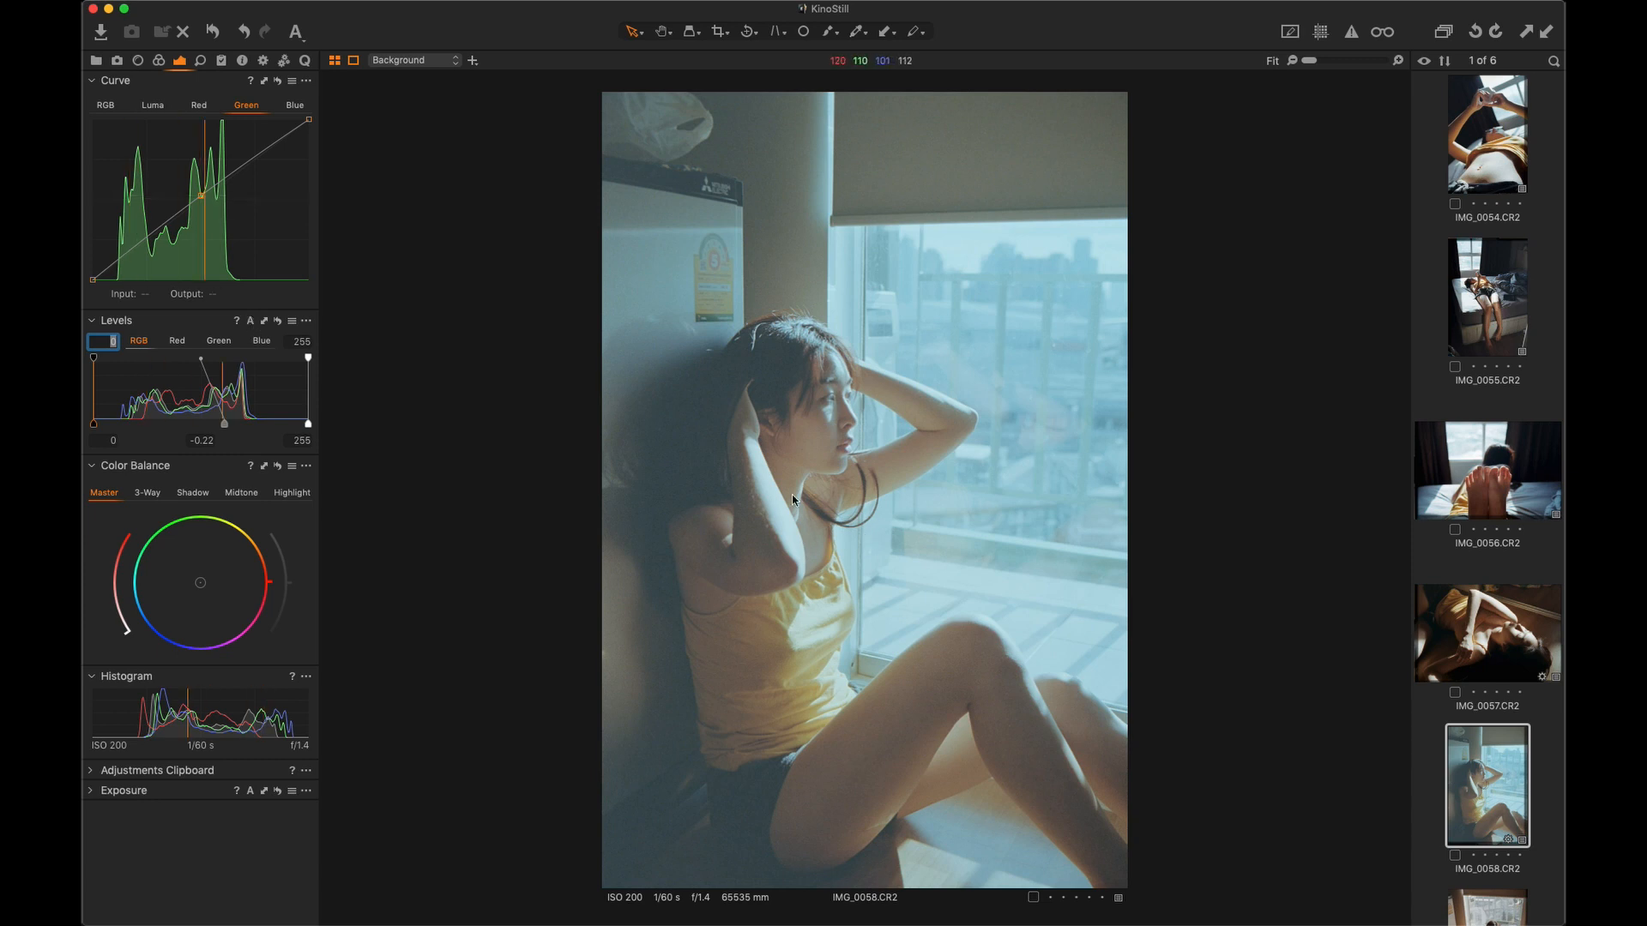
Compare the image before auto levels with the reference scan 000056.JPG, then return to the editor.
key(ctrl+Up)
click(375, 433)
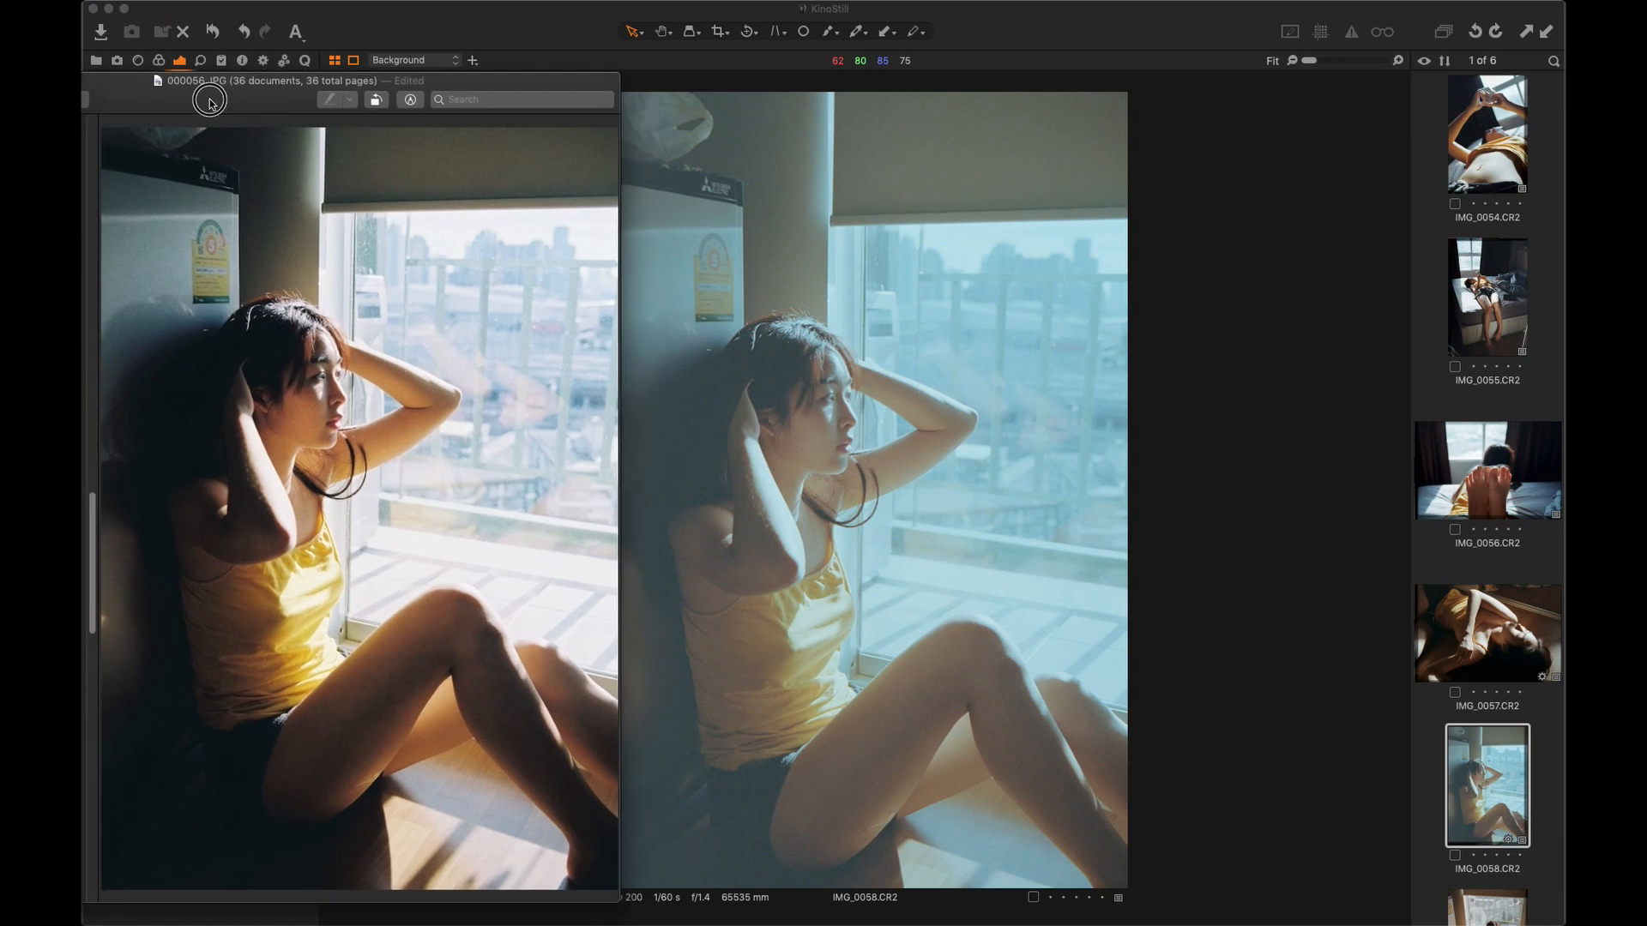
click(1185, 405)
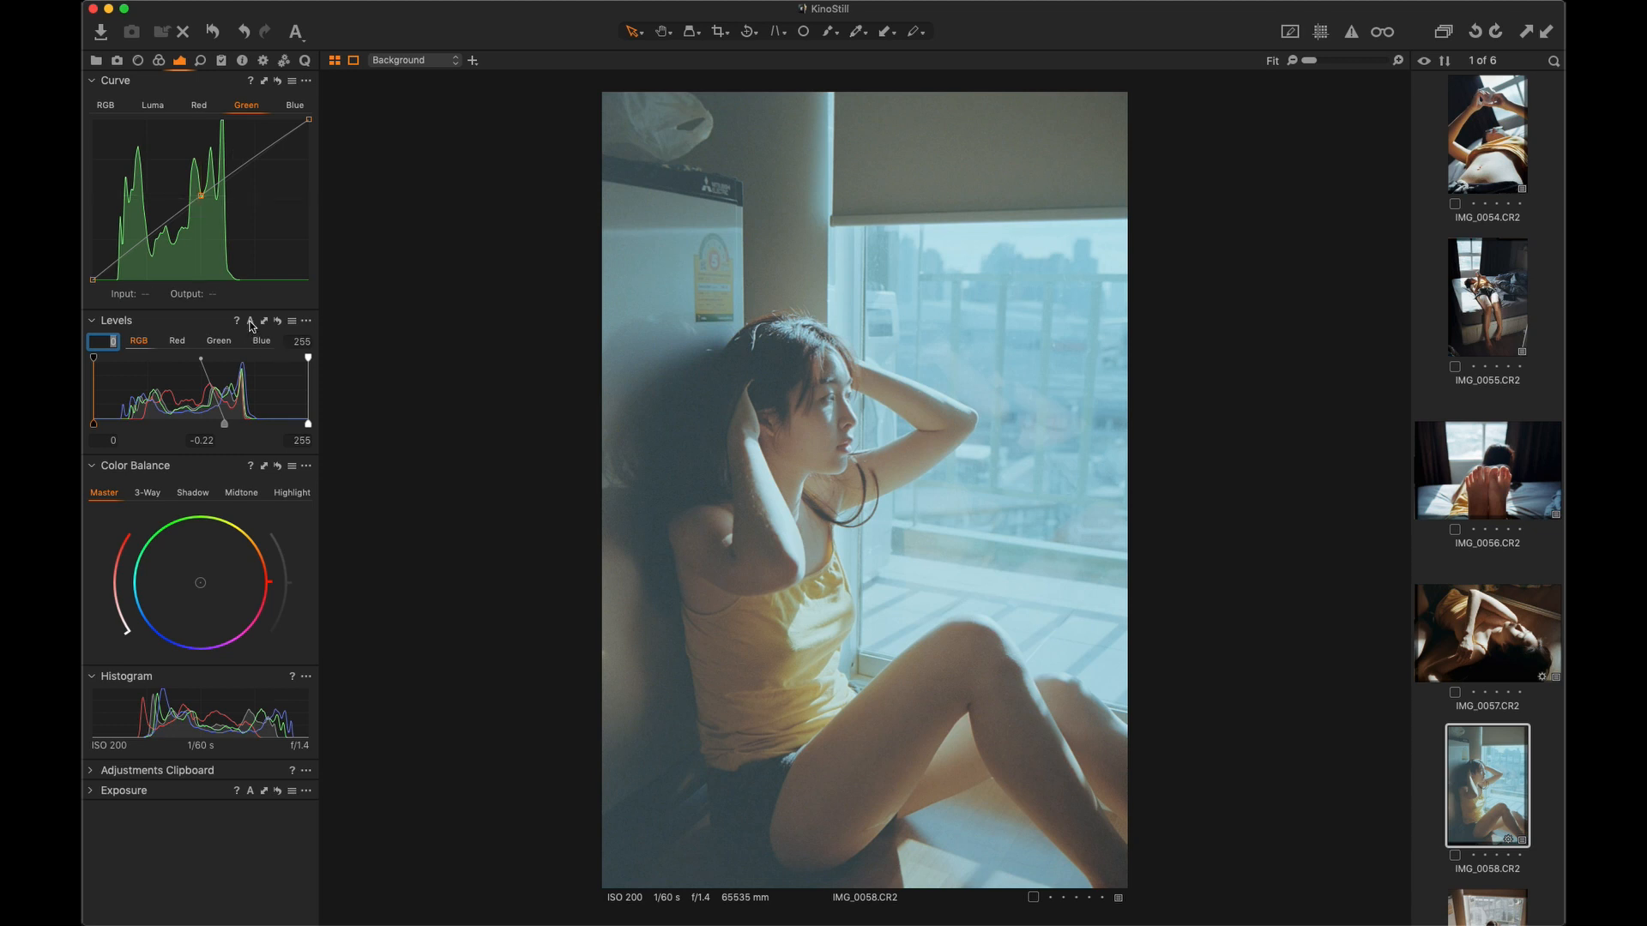
Check the red, green and blue levels channels, then auto-adjust the levels of the image.
click(176, 341)
click(219, 341)
click(262, 341)
click(178, 341)
click(218, 341)
click(138, 341)
click(250, 320)
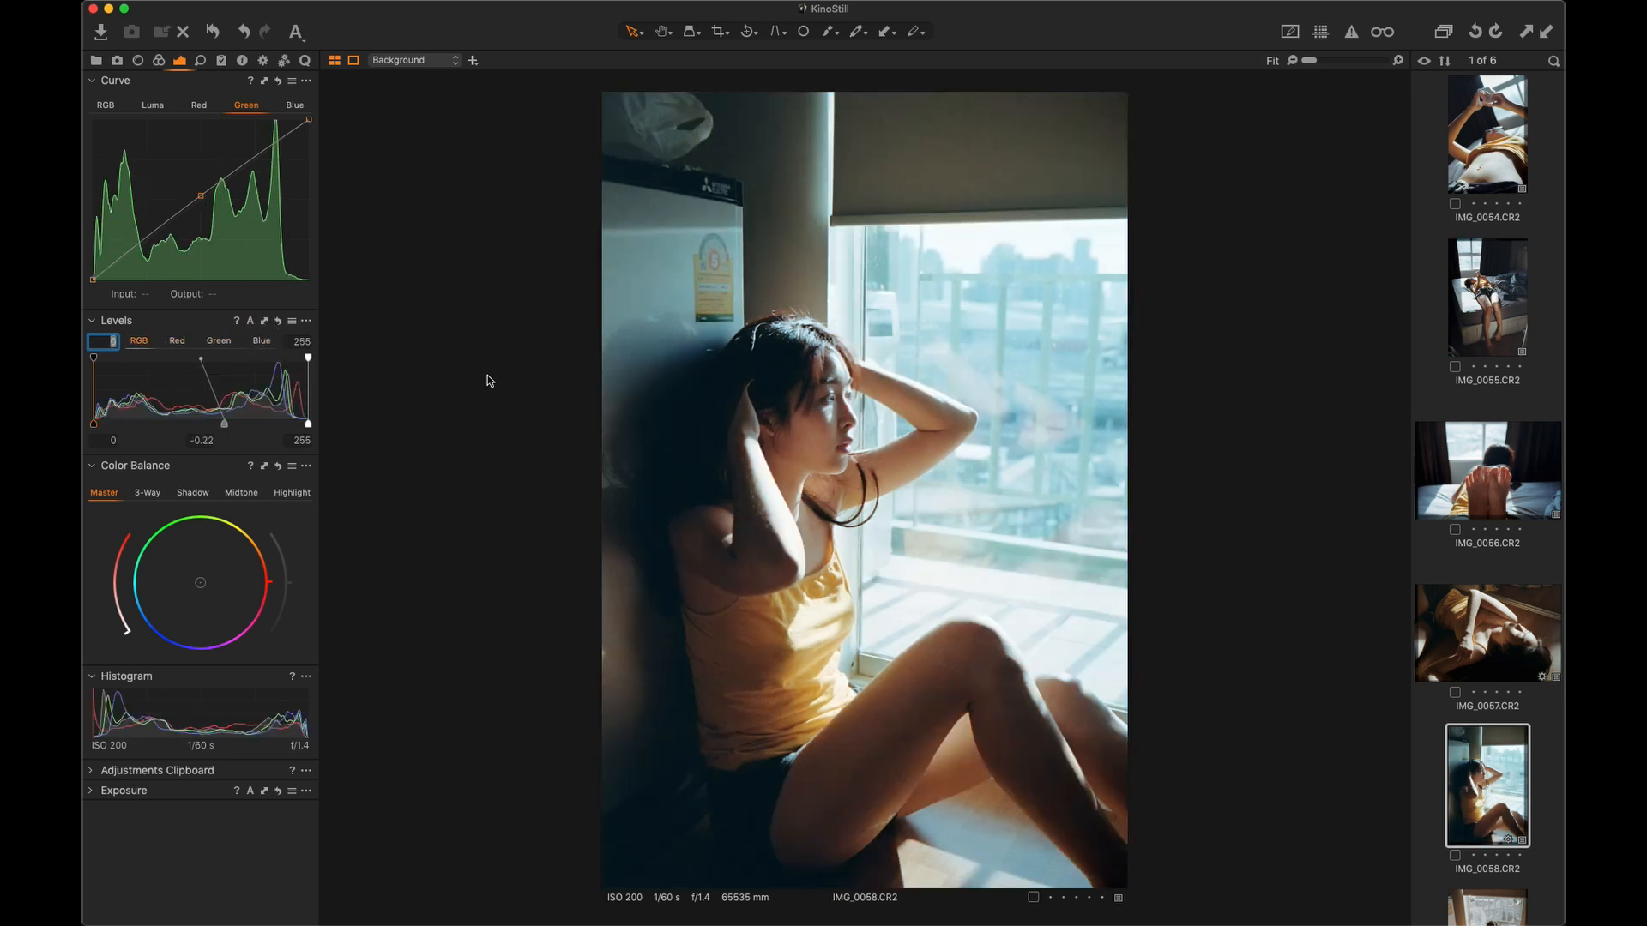
Compare the auto-levelled image side by side with the reference scan 000056.JPG and return to the editor.
key(ctrl+Up)
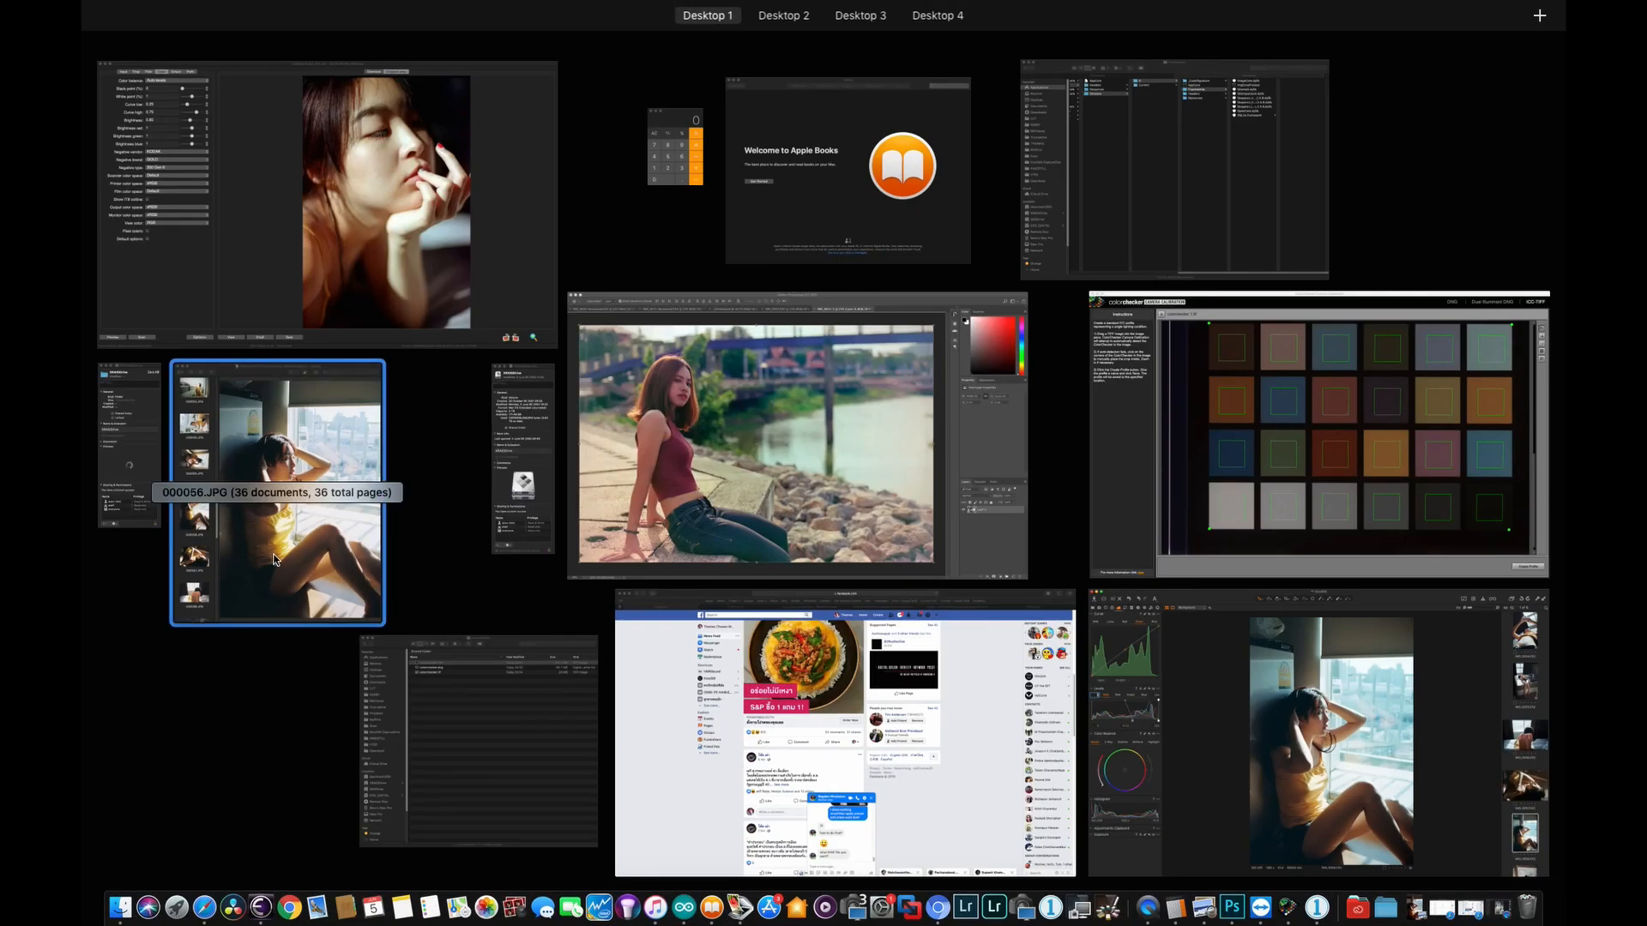
click(275, 498)
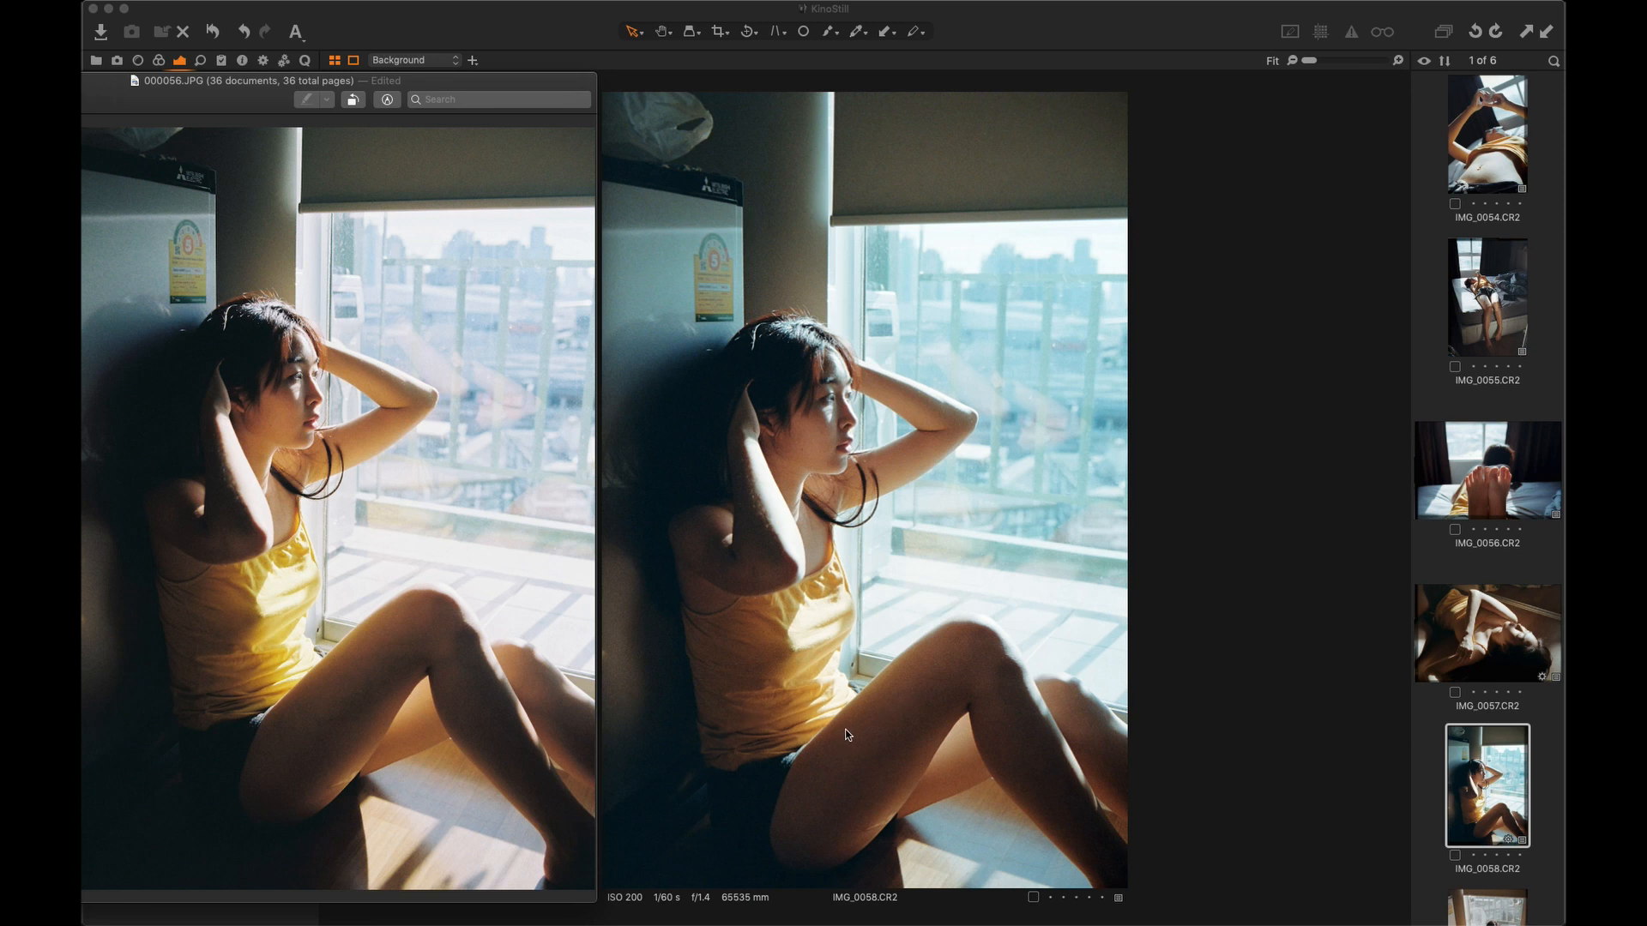
key(w)
click(1278, 450)
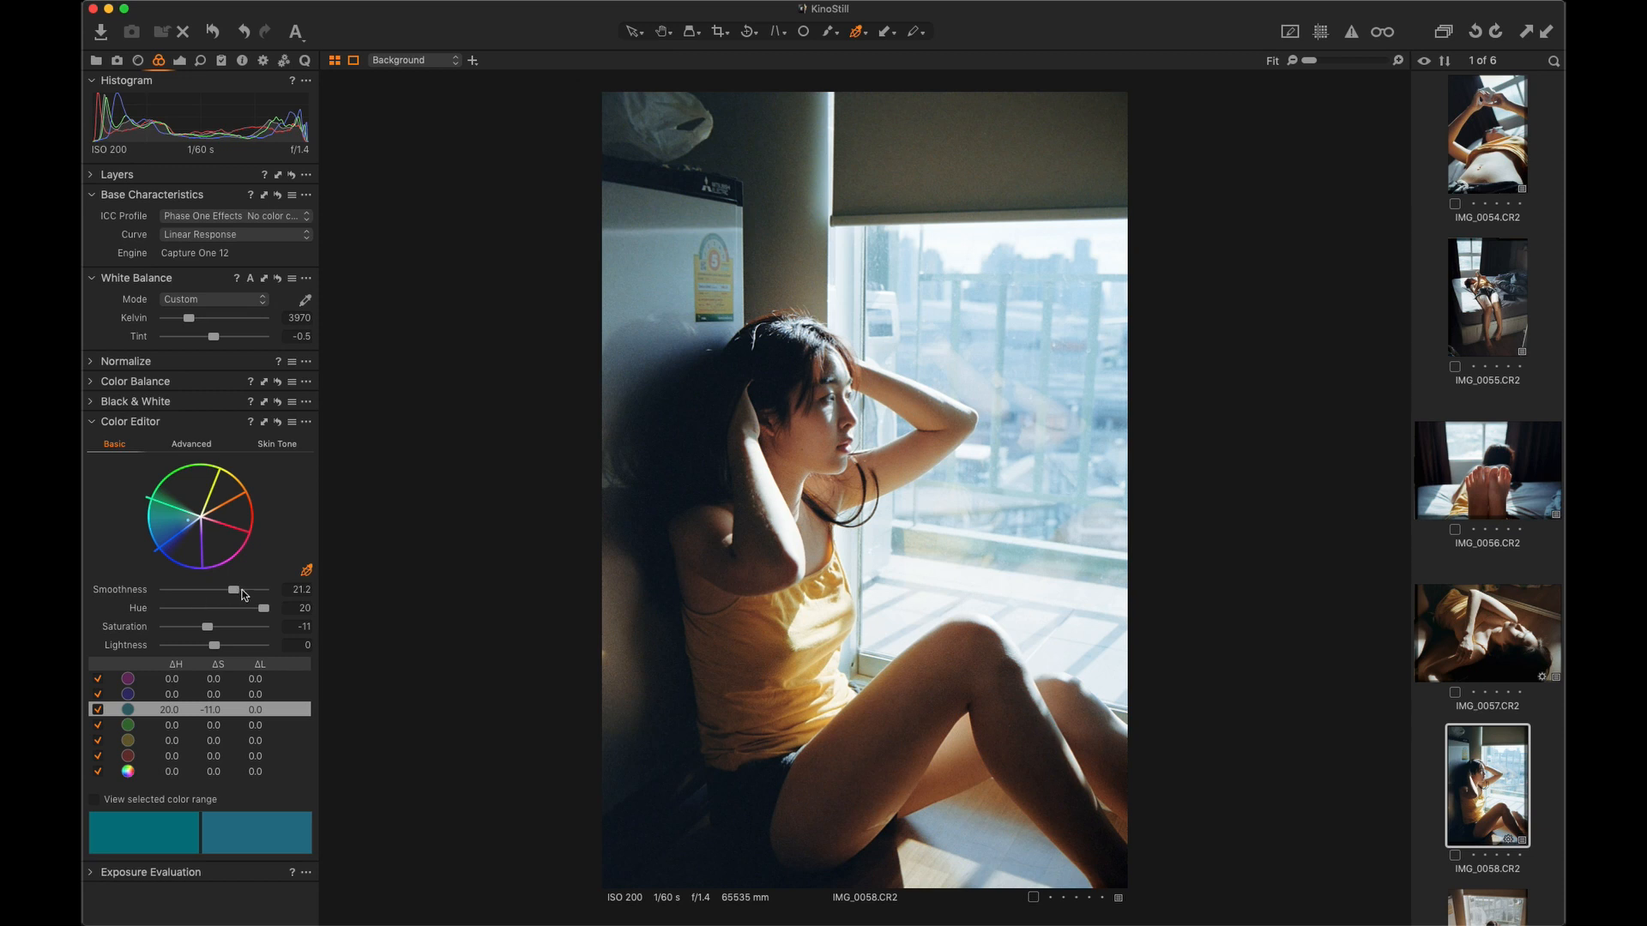